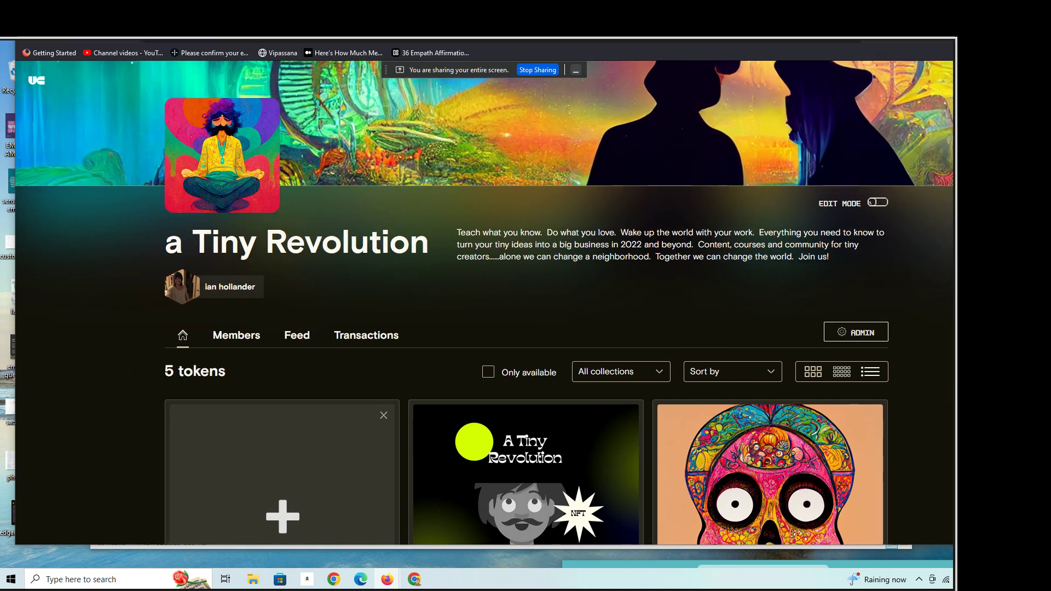
{"action": "scroll", "coordinate": [282, 285], "scroll_direction": "down", "scroll_amount": 3}
{"action": "scroll", "coordinate": [282, 285], "scroll_direction": "down", "scroll_amount": 3}
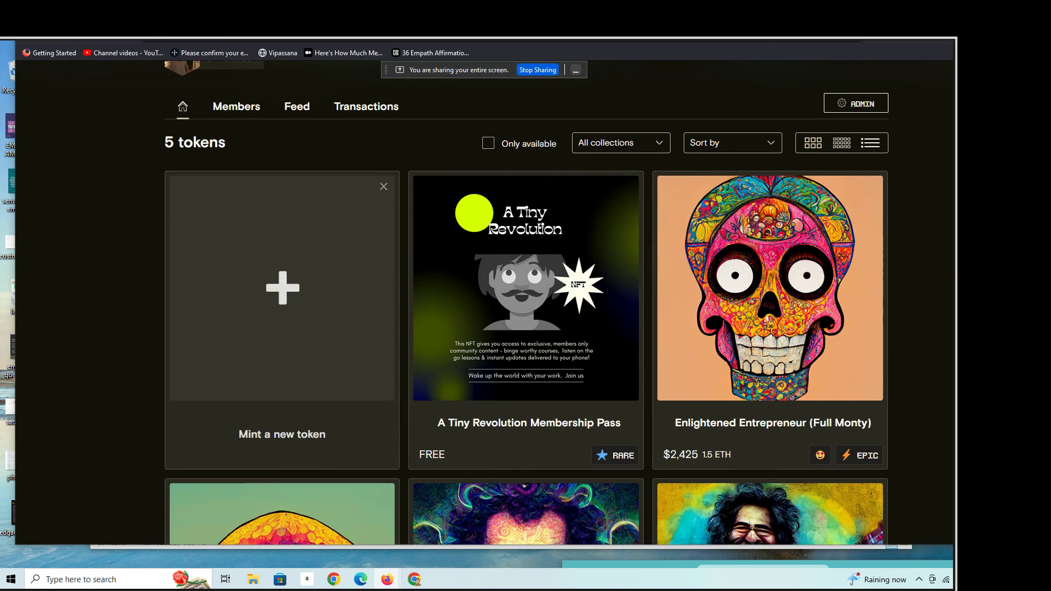
Step: Start a new Video Token and upload the 'make things better nft' video as its file
{"action": "left_click", "coordinate": [281, 285]}
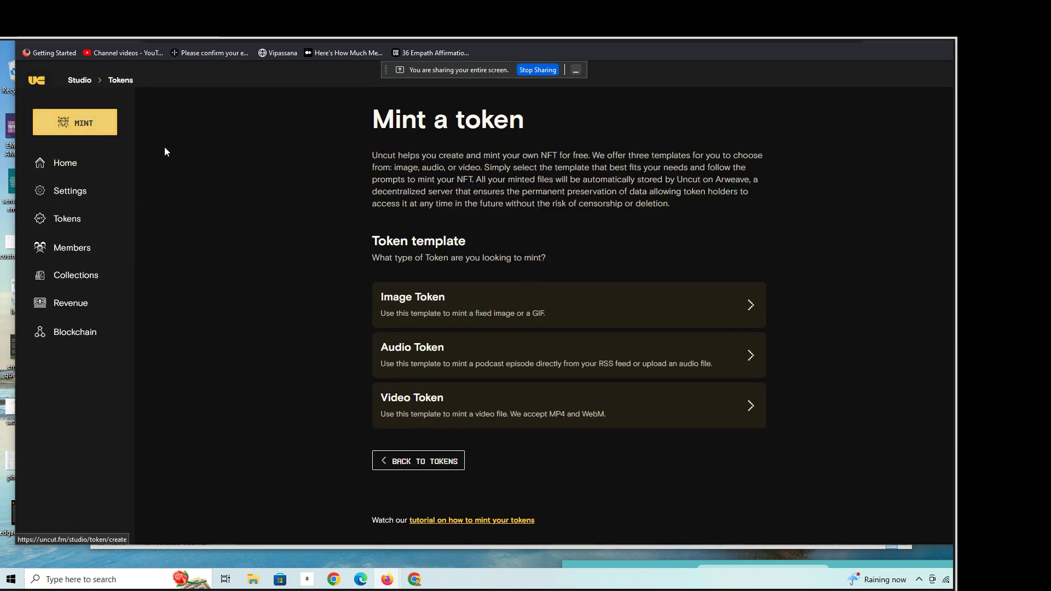
{"action": "left_click", "coordinate": [558, 405]}
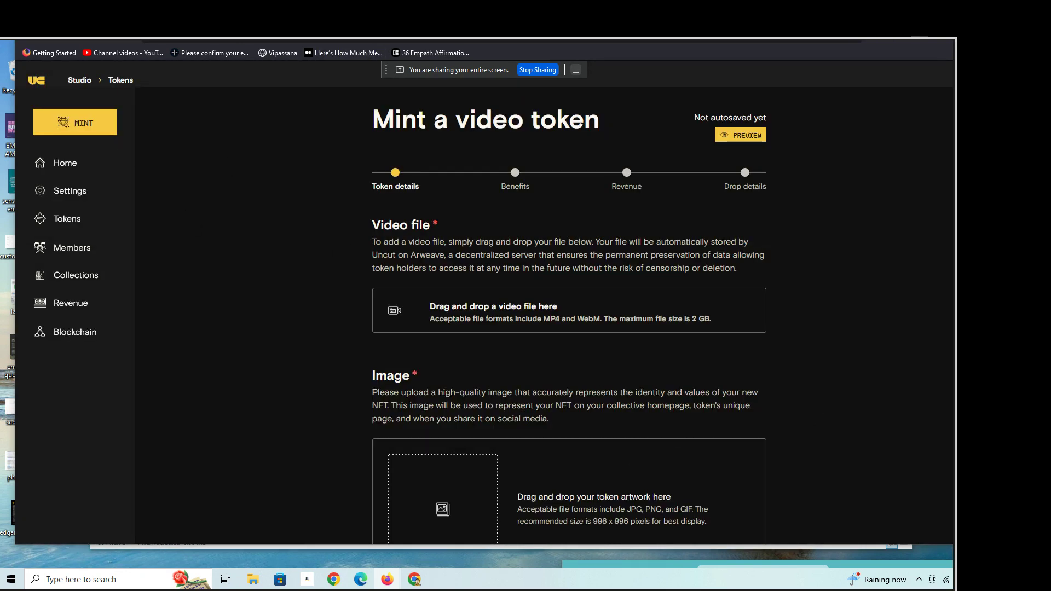
{"action": "left_click", "coordinate": [604, 308]}
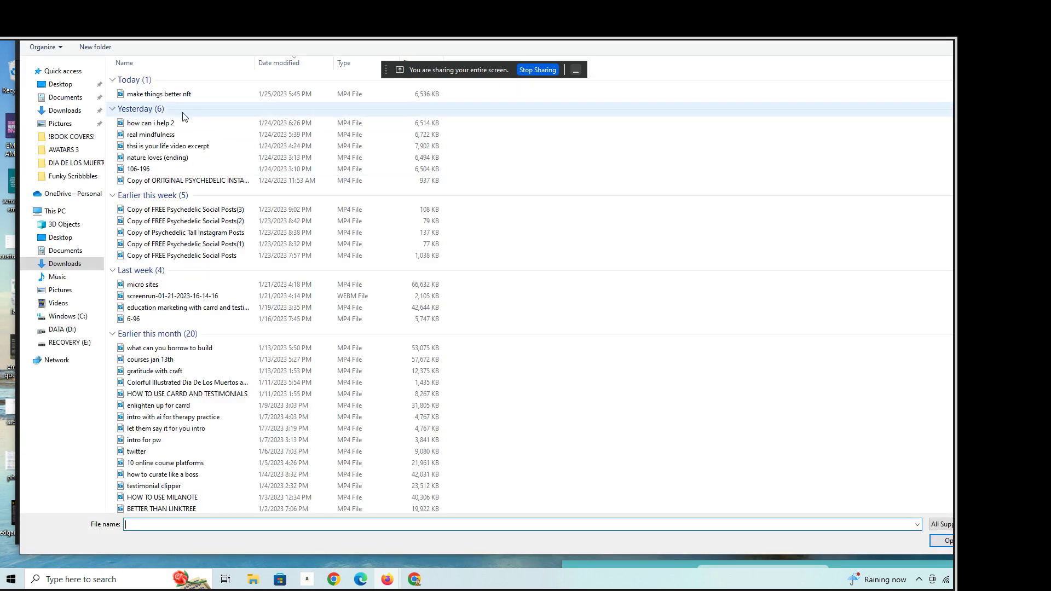
{"action": "double_click", "coordinate": [151, 93]}
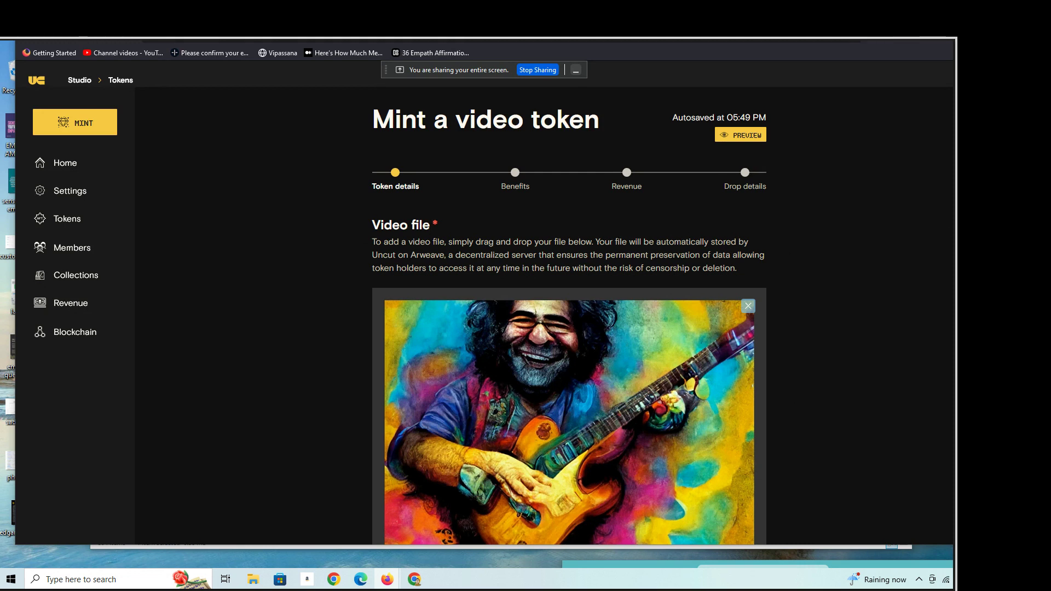
{"action": "scroll", "coordinate": [569, 328], "scroll_direction": "down", "scroll_amount": 4}
{"action": "scroll", "coordinate": [570, 328], "scroll_direction": "down", "scroll_amount": 2}
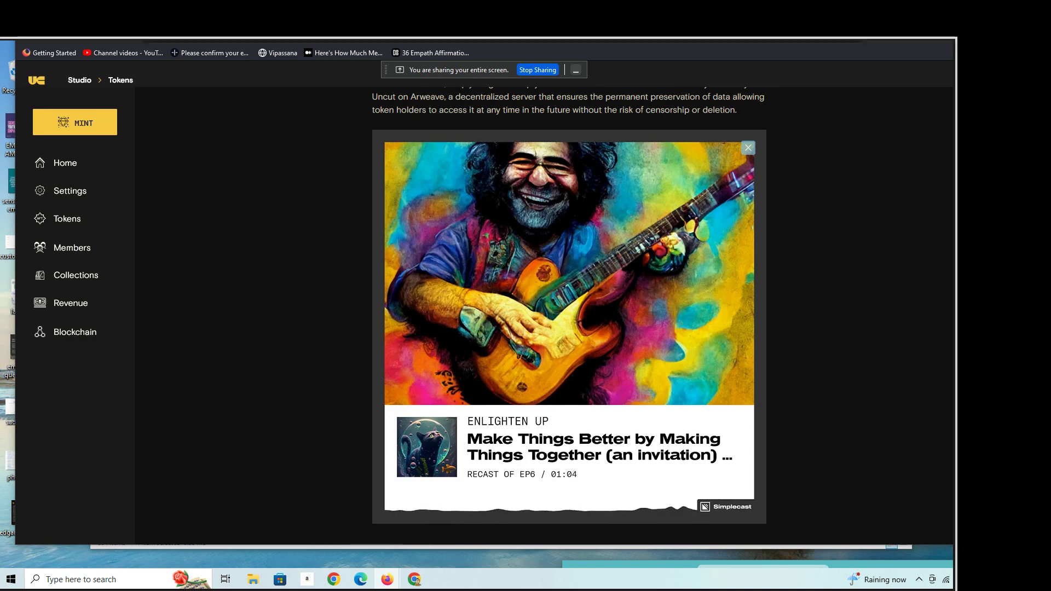
{"action": "scroll", "coordinate": [568, 312], "scroll_direction": "down", "scroll_amount": 5}
{"action": "scroll", "coordinate": [569, 312], "scroll_direction": "down", "scroll_amount": 3}
{"action": "scroll", "coordinate": [569, 313], "scroll_direction": "up", "scroll_amount": 2}
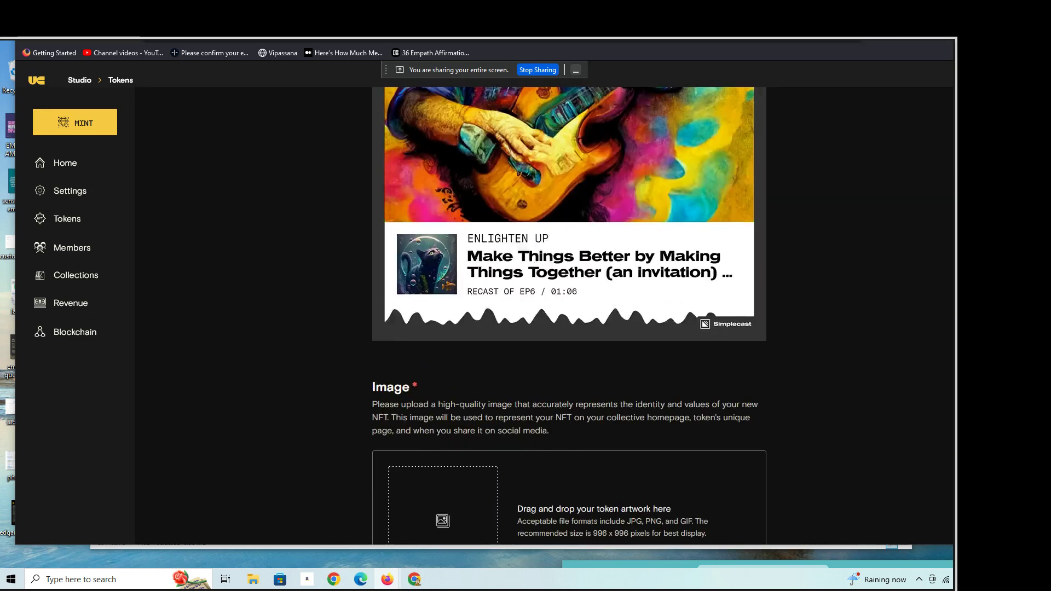
{"action": "scroll", "coordinate": [569, 312], "scroll_direction": "up", "scroll_amount": 2}
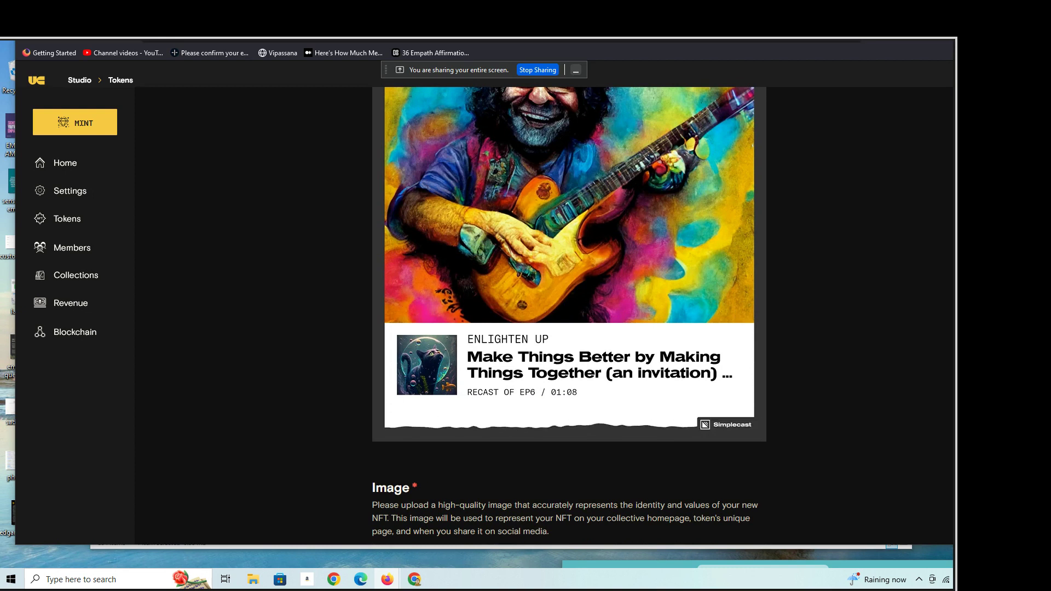
{"action": "scroll", "coordinate": [542, 230], "scroll_direction": "up", "scroll_amount": 2}
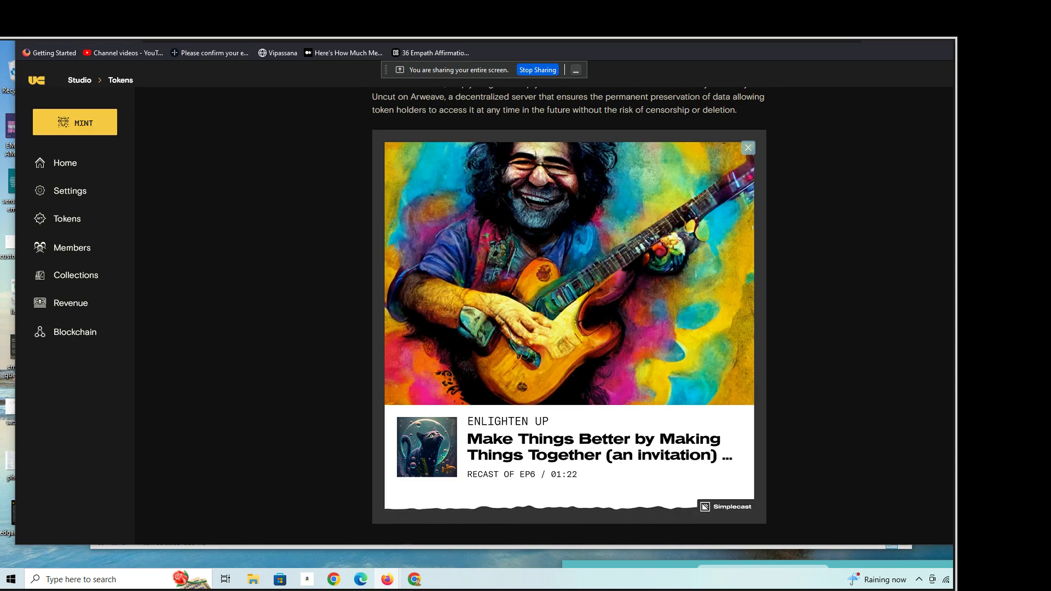
{"action": "scroll", "coordinate": [567, 328], "scroll_direction": "down", "scroll_amount": 5}
{"action": "scroll", "coordinate": [567, 328], "scroll_direction": "down", "scroll_amount": 3}
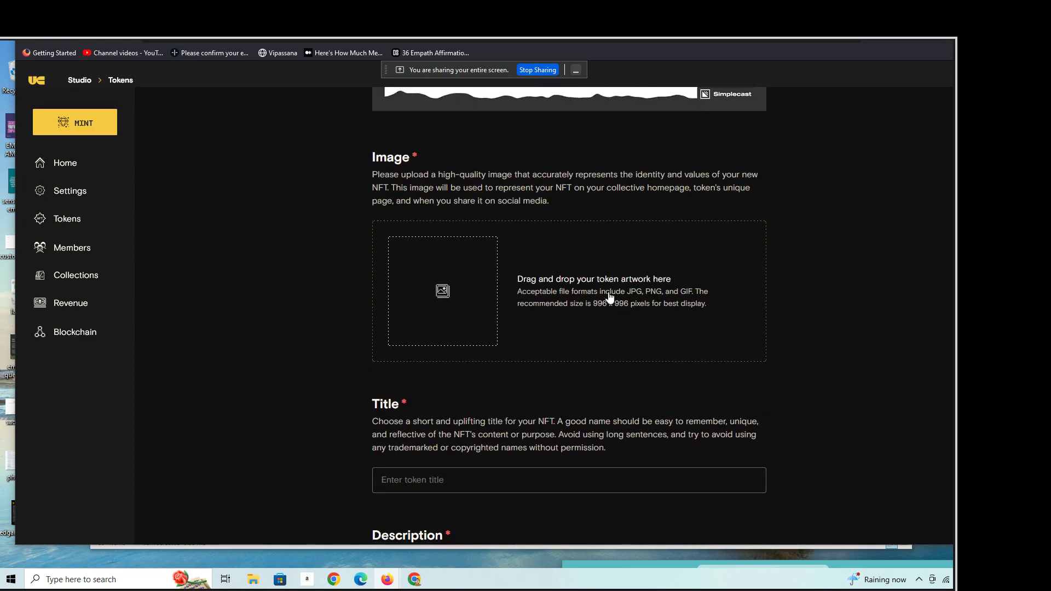
{"action": "scroll", "coordinate": [542, 260], "scroll_direction": "up", "scroll_amount": 8}
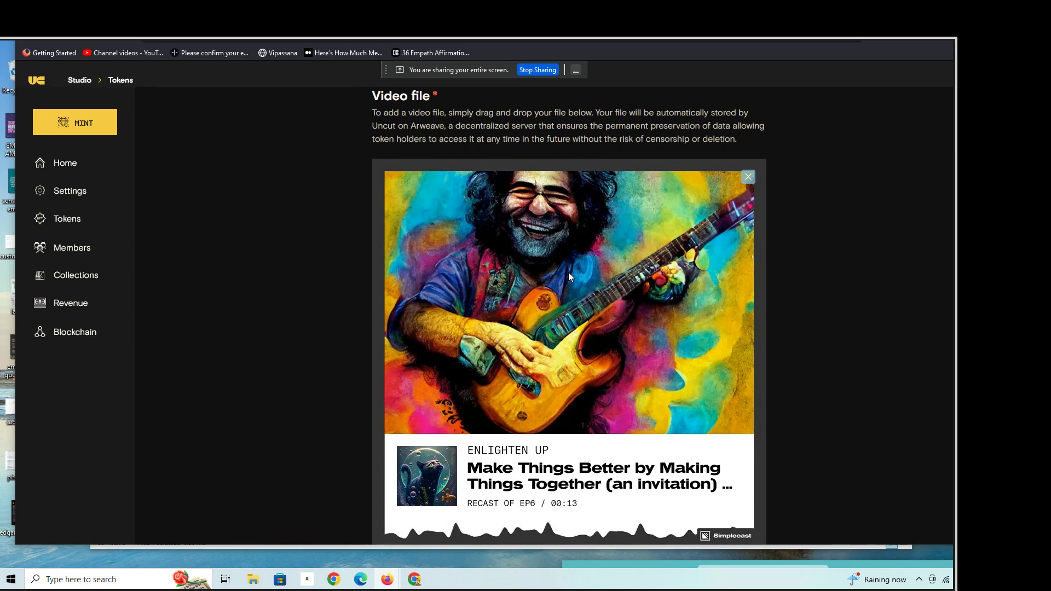
{"action": "mouse_move", "coordinate": [568, 329]}
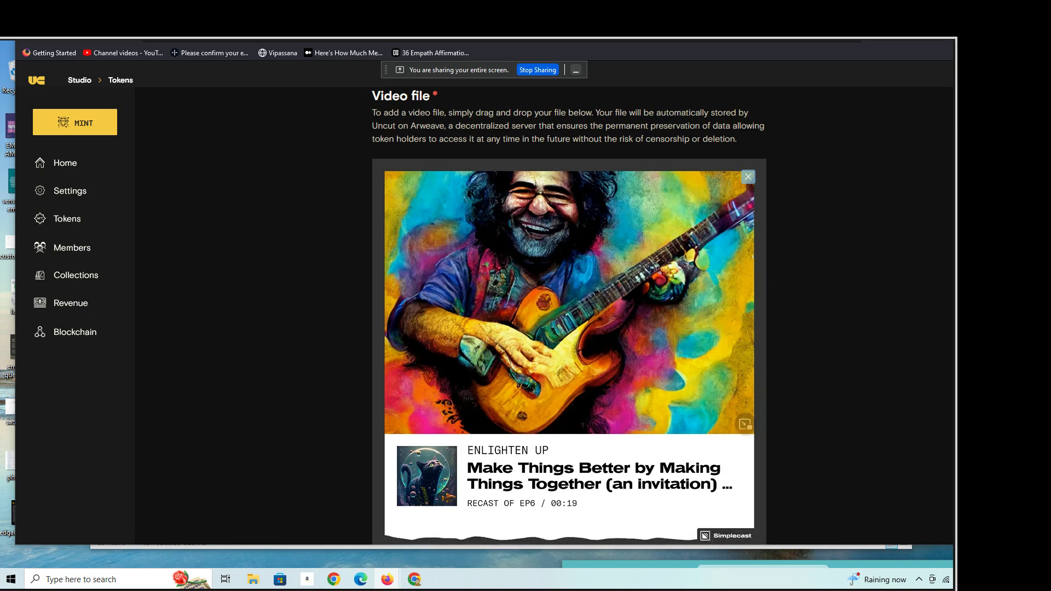
{"action": "scroll", "coordinate": [567, 329], "scroll_direction": "down", "scroll_amount": 5}
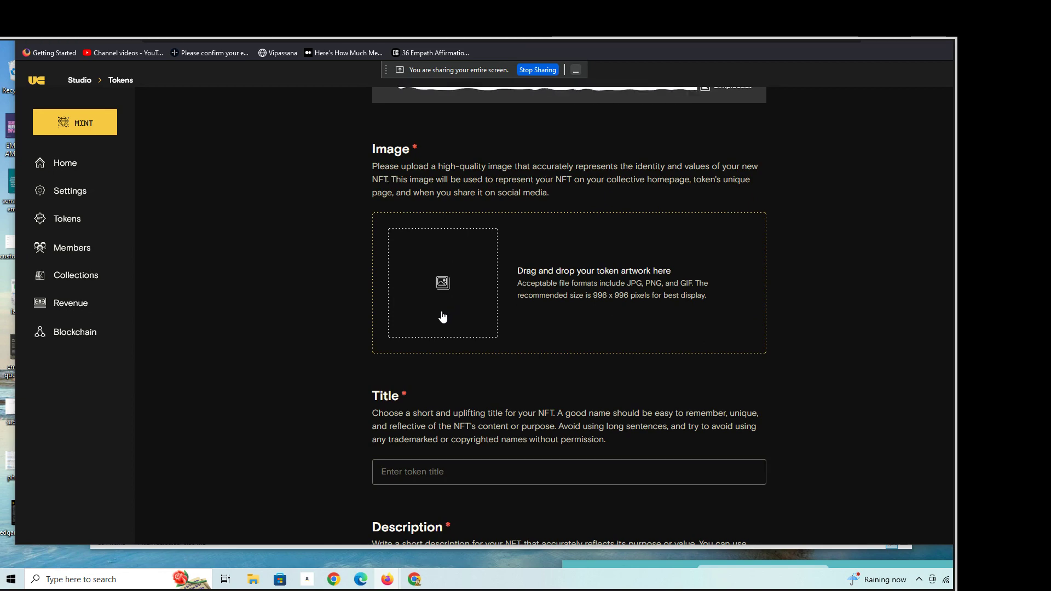
Step: Upload the lovekitty meditating black cat image from the Day of the Dead folder as cover art
{"action": "left_click", "coordinate": [442, 288]}
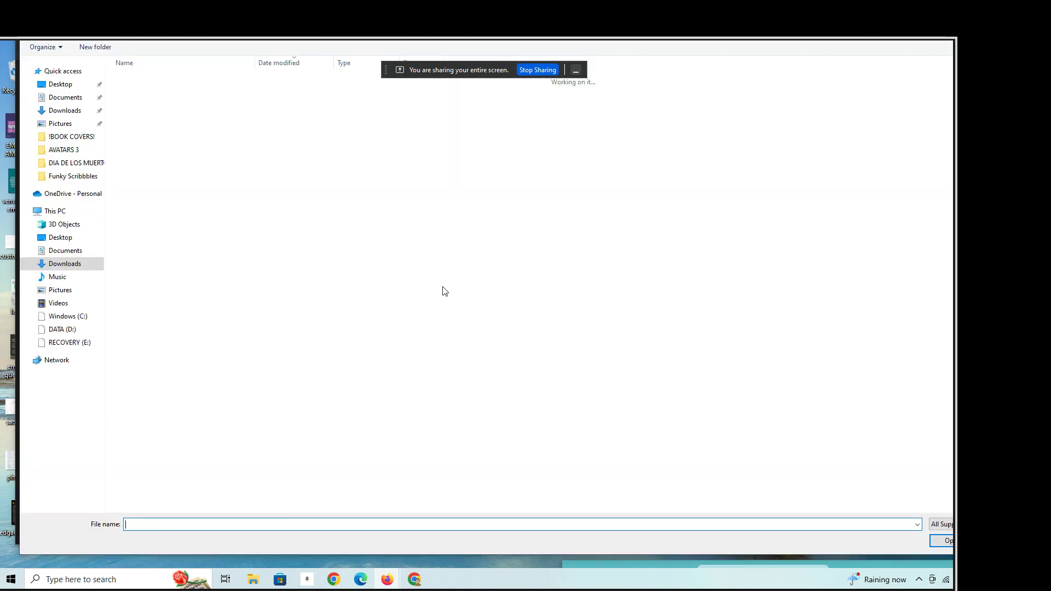
{"action": "left_click", "coordinate": [76, 163]}
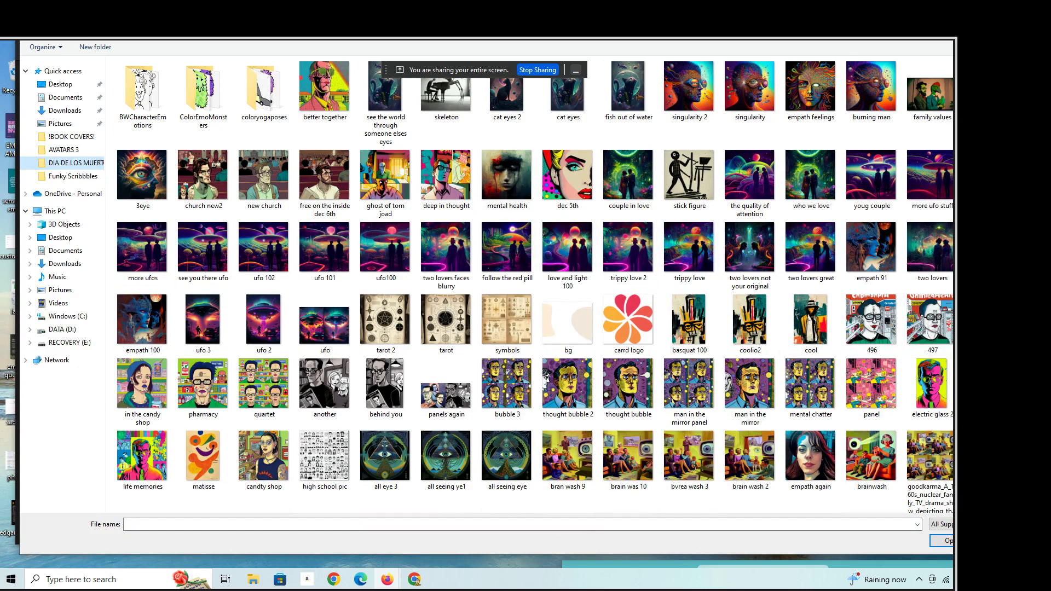
{"action": "scroll", "coordinate": [933, 156], "scroll_direction": "down", "scroll_amount": 4}
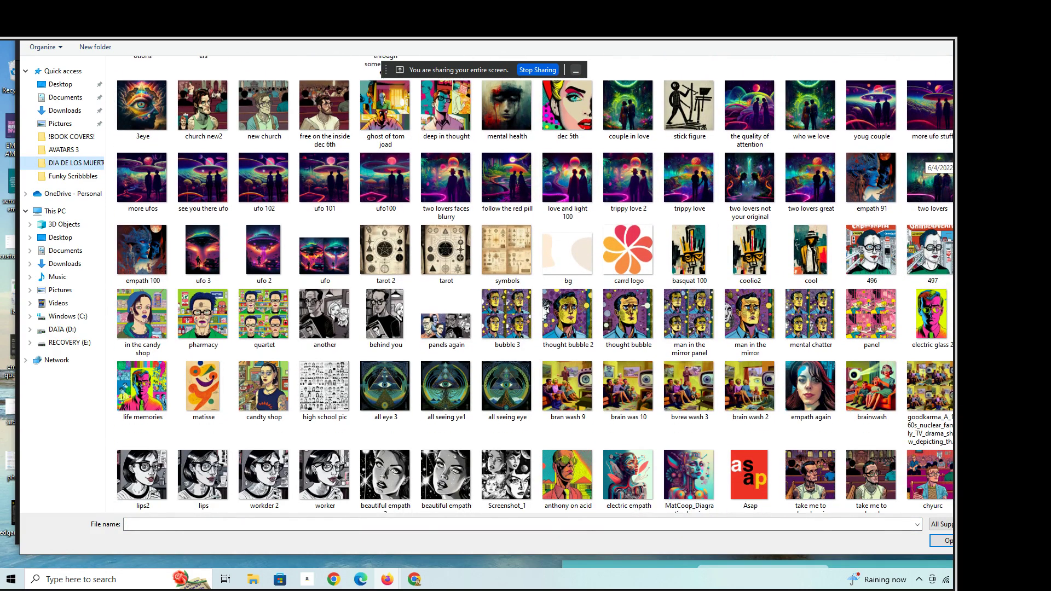
{"action": "scroll", "coordinate": [932, 156], "scroll_direction": "down", "scroll_amount": 4}
{"action": "scroll", "coordinate": [933, 160], "scroll_direction": "down", "scroll_amount": 2}
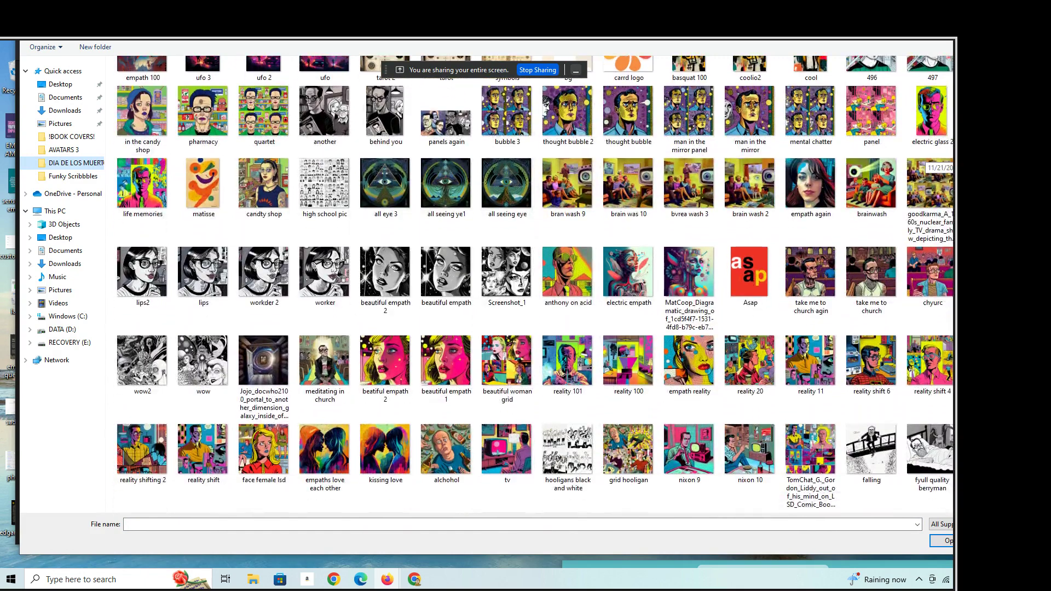
{"action": "scroll", "coordinate": [932, 161], "scroll_direction": "down", "scroll_amount": 2}
{"action": "scroll", "coordinate": [932, 165], "scroll_direction": "down", "scroll_amount": 1}
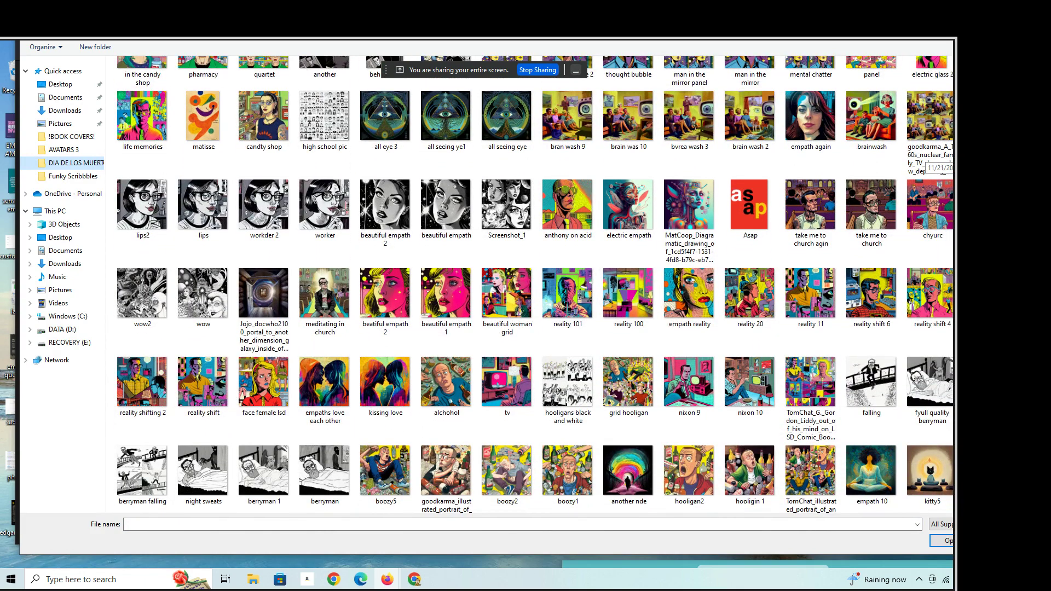
{"action": "scroll", "coordinate": [932, 165], "scroll_direction": "down", "scroll_amount": 2}
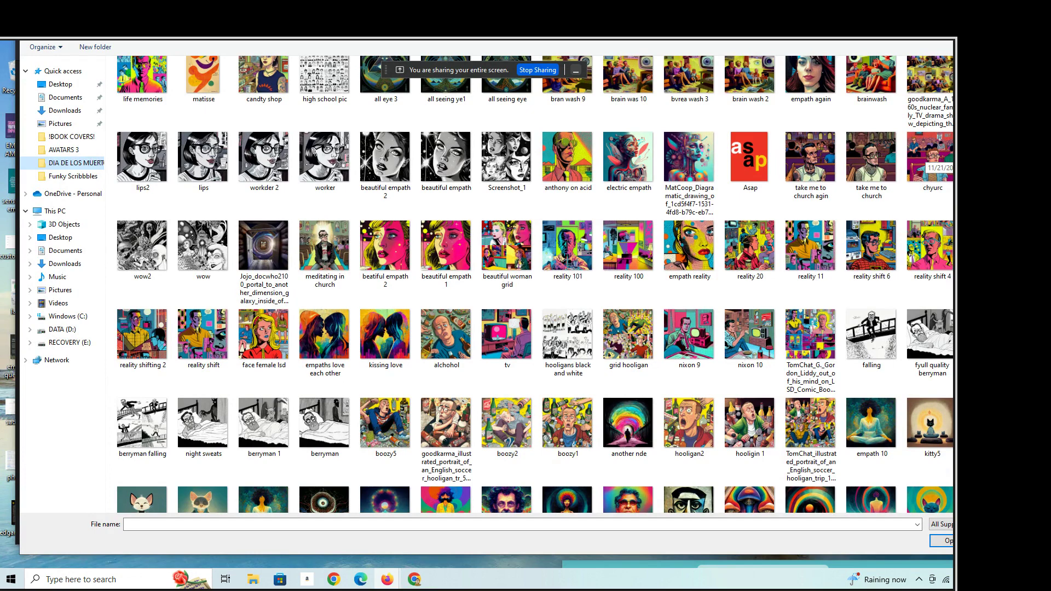
{"action": "scroll", "coordinate": [932, 165], "scroll_direction": "down", "scroll_amount": 3}
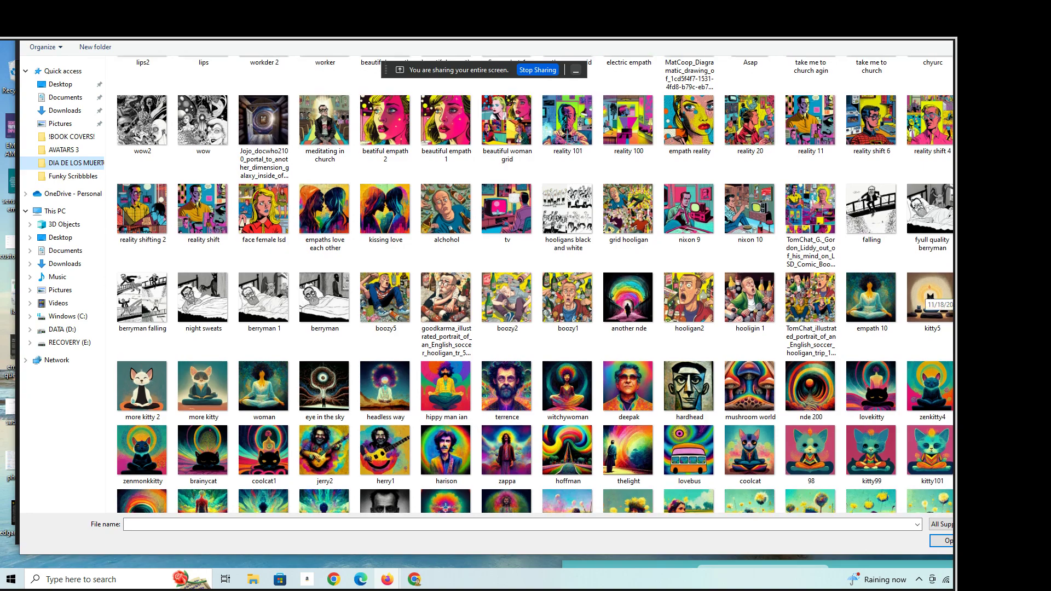
{"action": "scroll", "coordinate": [937, 296], "scroll_direction": "down", "scroll_amount": 3}
{"action": "scroll", "coordinate": [936, 296], "scroll_direction": "down", "scroll_amount": 3}
{"action": "scroll", "coordinate": [936, 300], "scroll_direction": "down", "scroll_amount": 2}
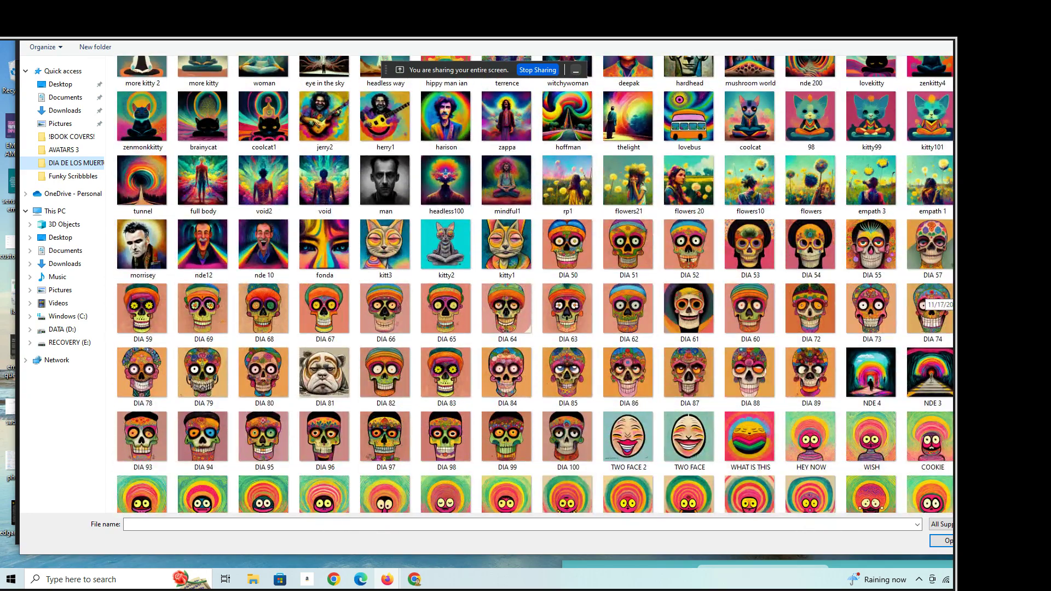
{"action": "scroll", "coordinate": [936, 299], "scroll_direction": "down", "scroll_amount": 2}
{"action": "scroll", "coordinate": [936, 299], "scroll_direction": "down", "scroll_amount": 2}
{"action": "scroll", "coordinate": [936, 304], "scroll_direction": "down", "scroll_amount": 3}
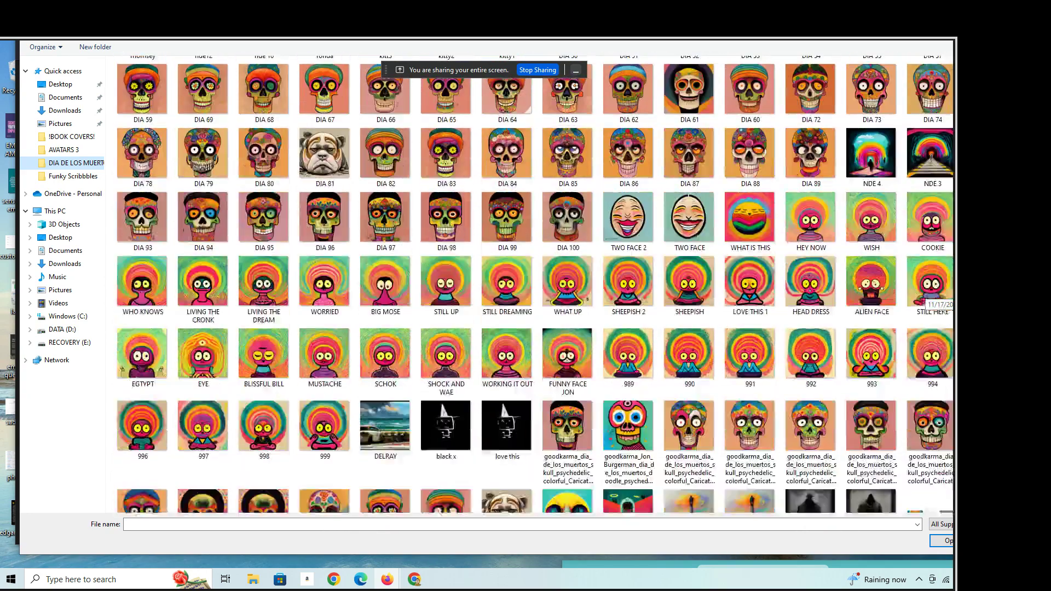
{"action": "scroll", "coordinate": [936, 304], "scroll_direction": "down", "scroll_amount": 2}
{"action": "scroll", "coordinate": [936, 304], "scroll_direction": "down", "scroll_amount": 1}
{"action": "scroll", "coordinate": [936, 305], "scroll_direction": "down", "scroll_amount": 1}
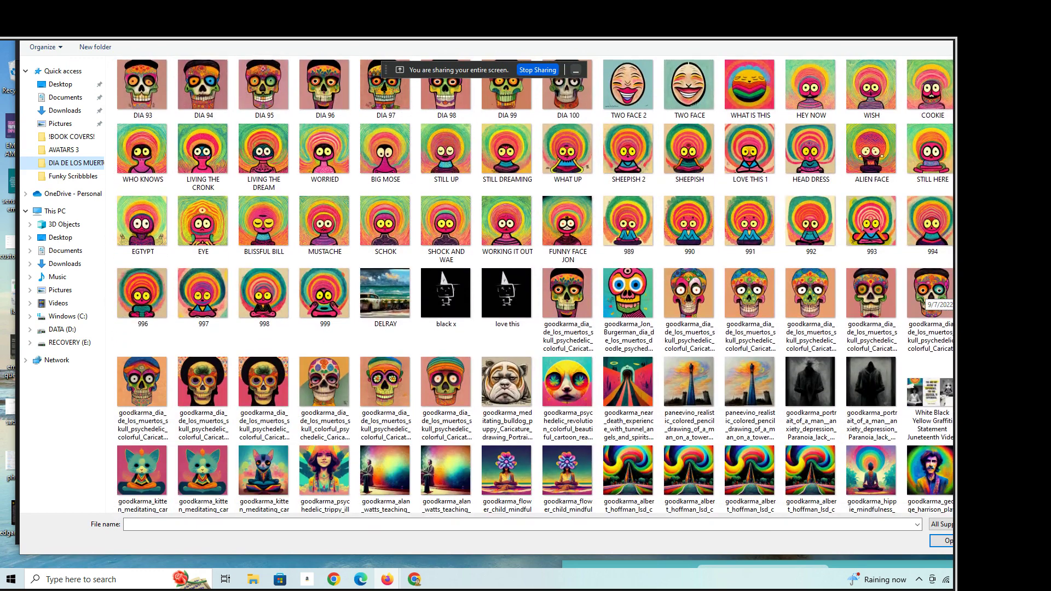
{"action": "scroll", "coordinate": [937, 304], "scroll_direction": "down", "scroll_amount": 1}
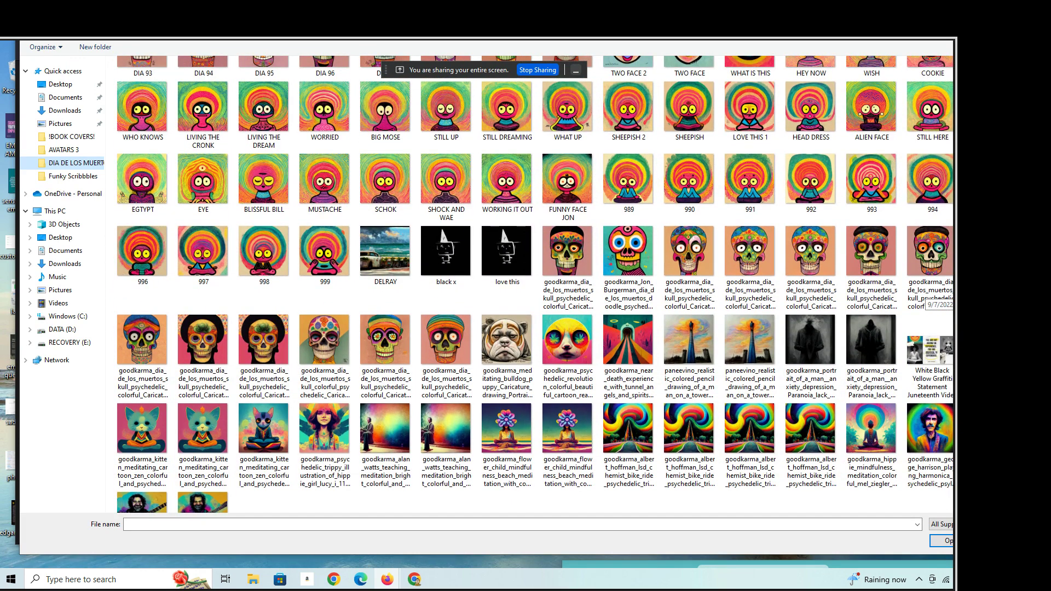
{"action": "scroll", "coordinate": [936, 304], "scroll_direction": "down", "scroll_amount": 1}
{"action": "scroll", "coordinate": [936, 303], "scroll_direction": "down", "scroll_amount": 1}
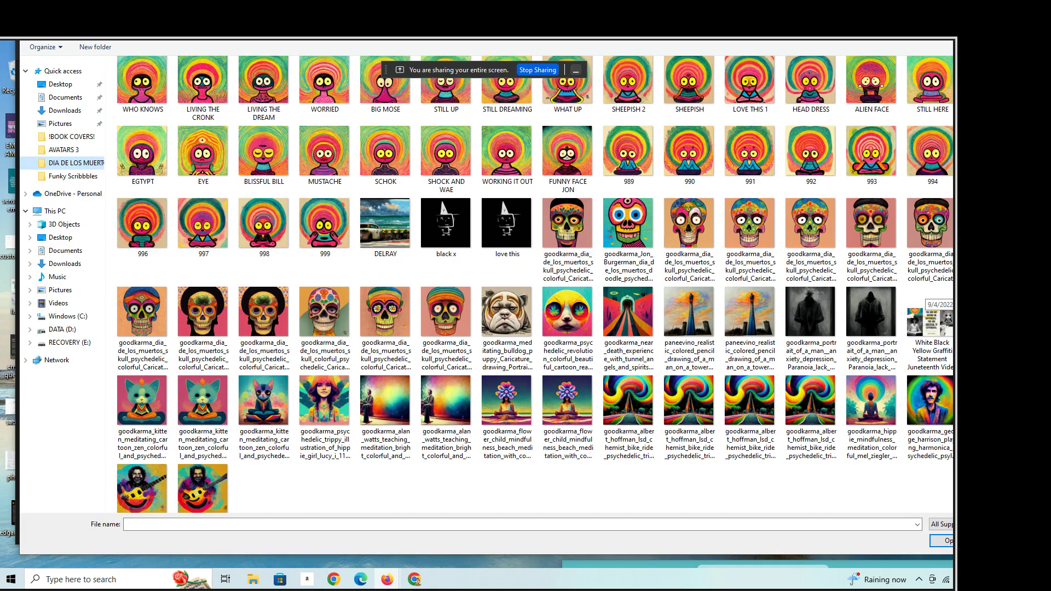
{"action": "scroll", "coordinate": [935, 303], "scroll_direction": "up", "scroll_amount": 2}
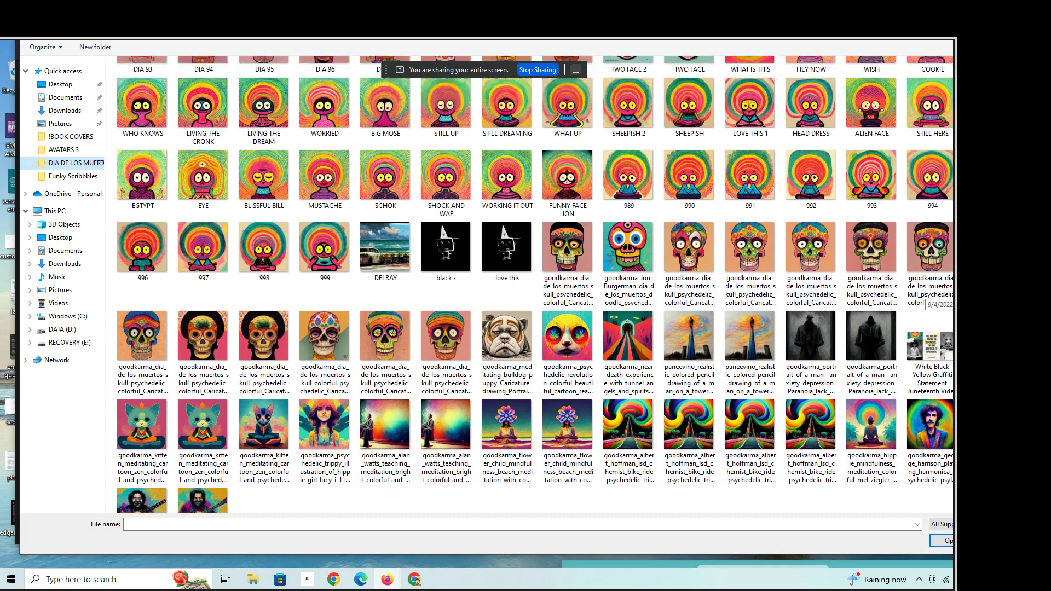
{"action": "scroll", "coordinate": [936, 304], "scroll_direction": "up", "scroll_amount": 1}
{"action": "scroll", "coordinate": [936, 304], "scroll_direction": "up", "scroll_amount": 1}
{"action": "scroll", "coordinate": [936, 304], "scroll_direction": "down", "scroll_amount": 1}
{"action": "scroll", "coordinate": [936, 304], "scroll_direction": "up", "scroll_amount": 1}
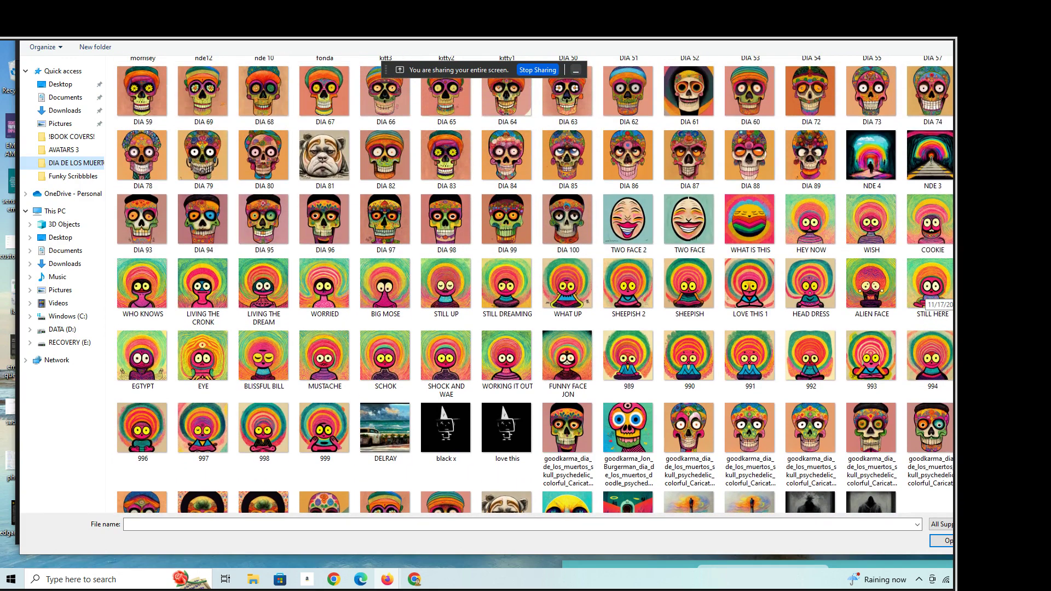
{"action": "scroll", "coordinate": [930, 297], "scroll_direction": "up", "scroll_amount": 1}
{"action": "scroll", "coordinate": [930, 297], "scroll_direction": "up", "scroll_amount": 1}
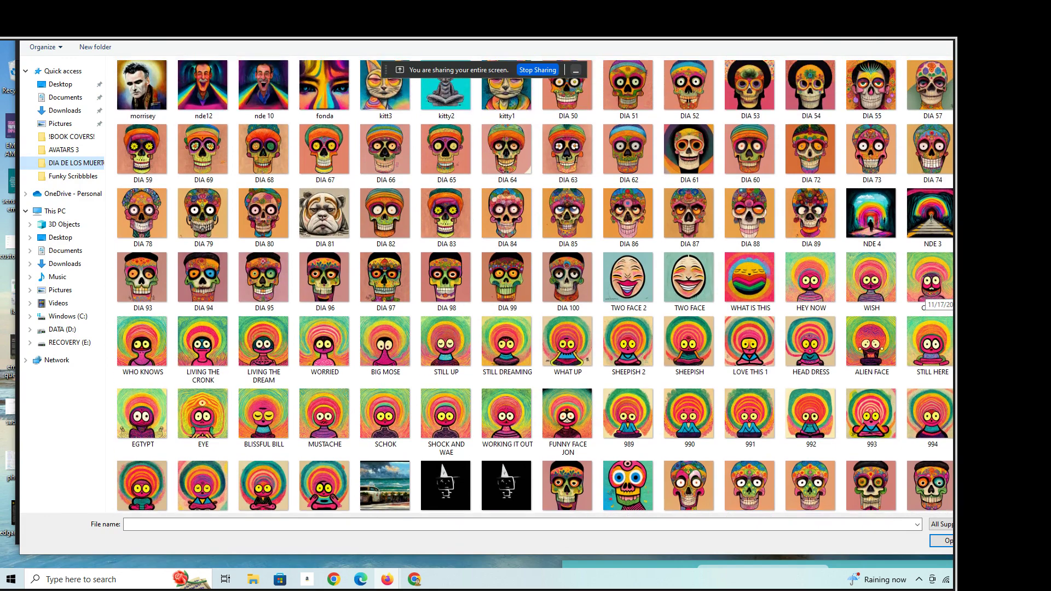
{"action": "scroll", "coordinate": [930, 297], "scroll_direction": "down", "scroll_amount": 1}
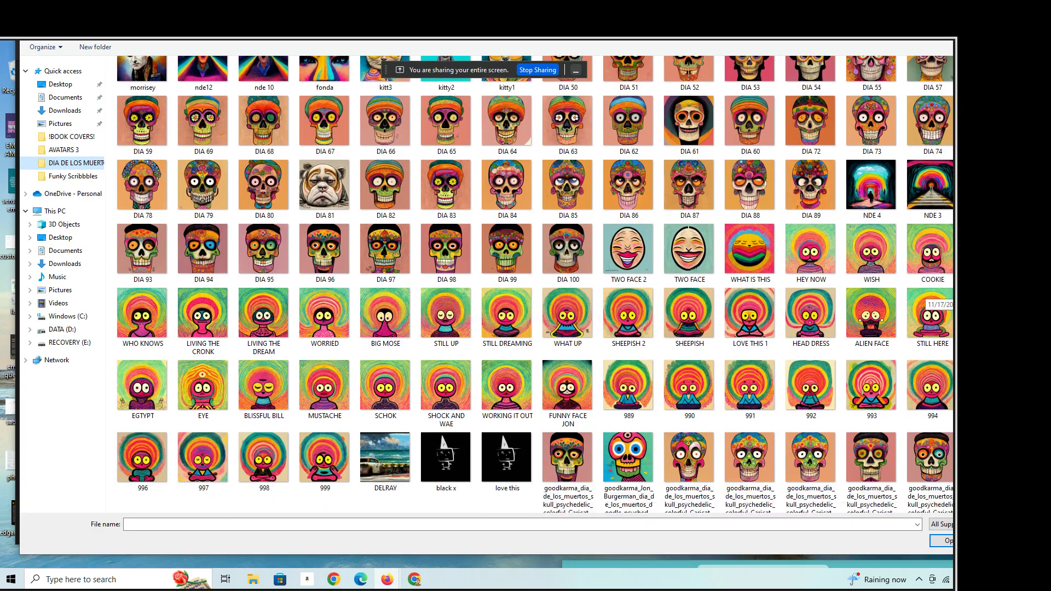
{"action": "scroll", "coordinate": [930, 297], "scroll_direction": "up", "scroll_amount": 1}
{"action": "scroll", "coordinate": [930, 297], "scroll_direction": "up", "scroll_amount": 1}
{"action": "scroll", "coordinate": [931, 297], "scroll_direction": "up", "scroll_amount": 1}
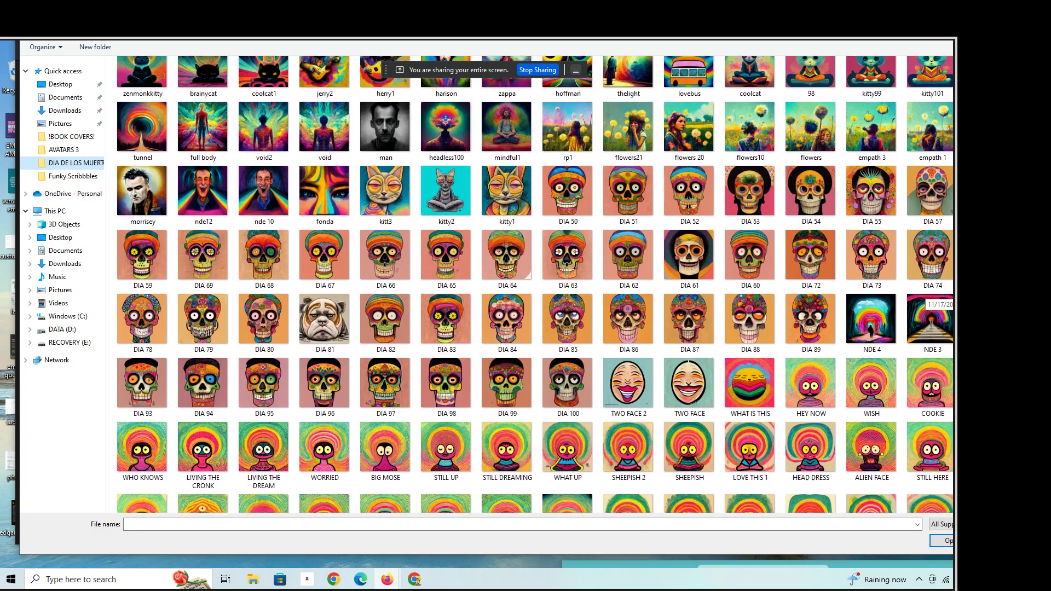
{"action": "scroll", "coordinate": [930, 297], "scroll_direction": "up", "scroll_amount": 1}
{"action": "scroll", "coordinate": [930, 298], "scroll_direction": "up", "scroll_amount": 1}
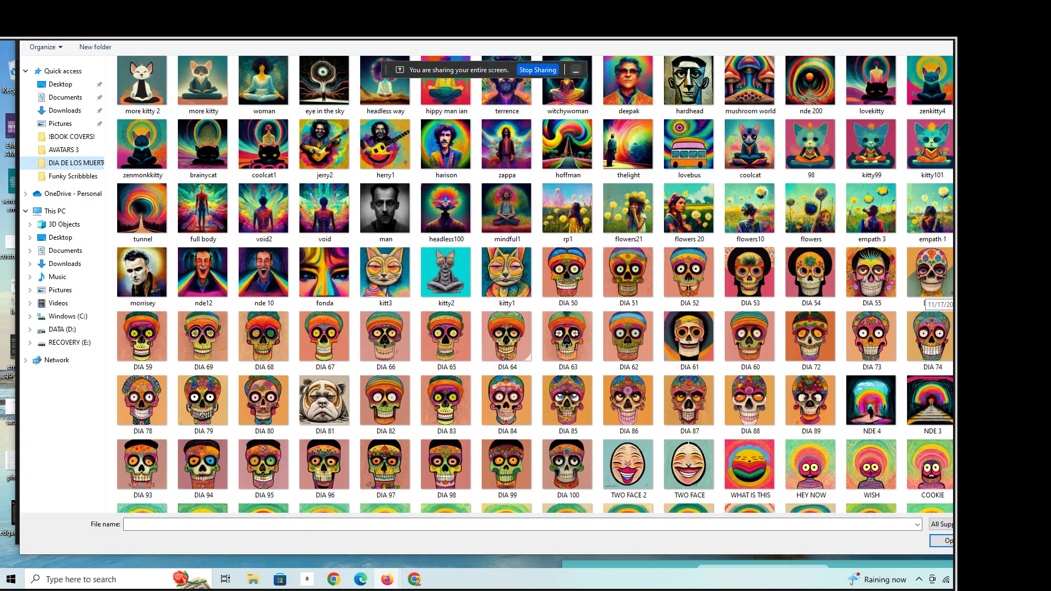
{"action": "scroll", "coordinate": [925, 303], "scroll_direction": "up", "scroll_amount": 1}
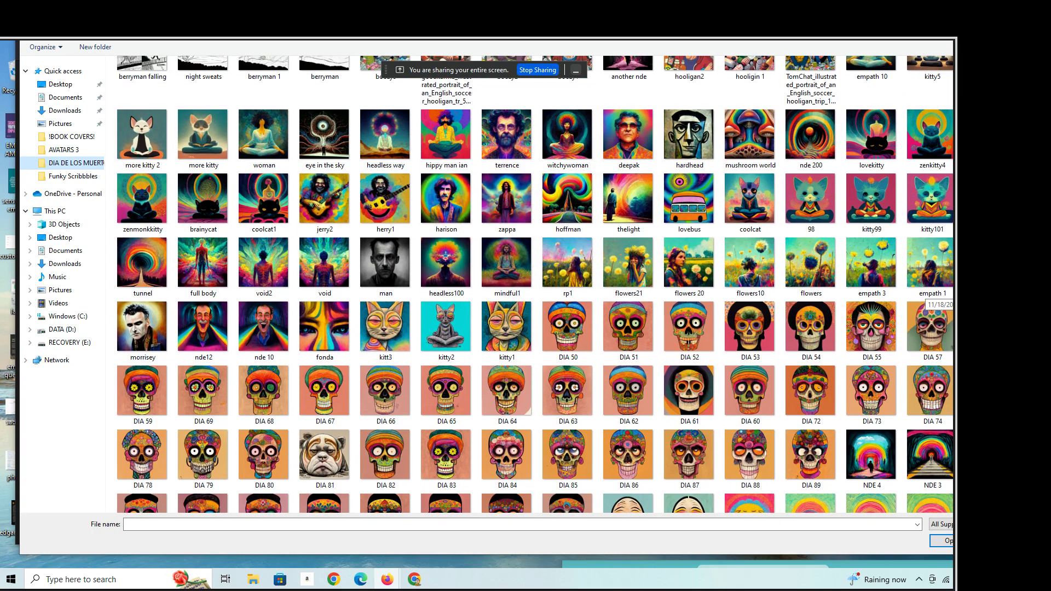
{"action": "scroll", "coordinate": [925, 302], "scroll_direction": "up", "scroll_amount": 1}
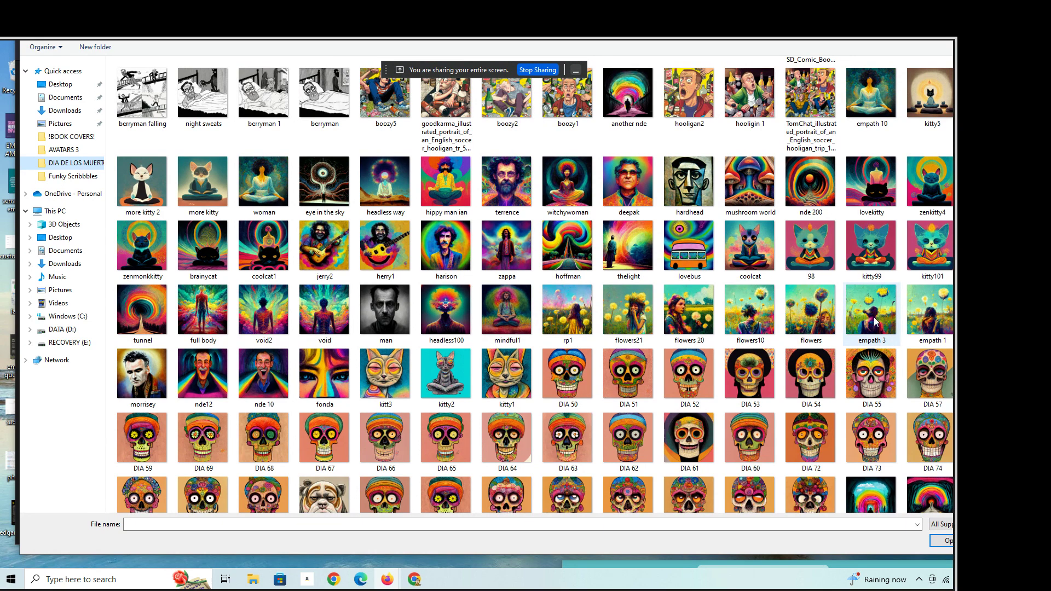
{"action": "left_click", "coordinate": [869, 177]}
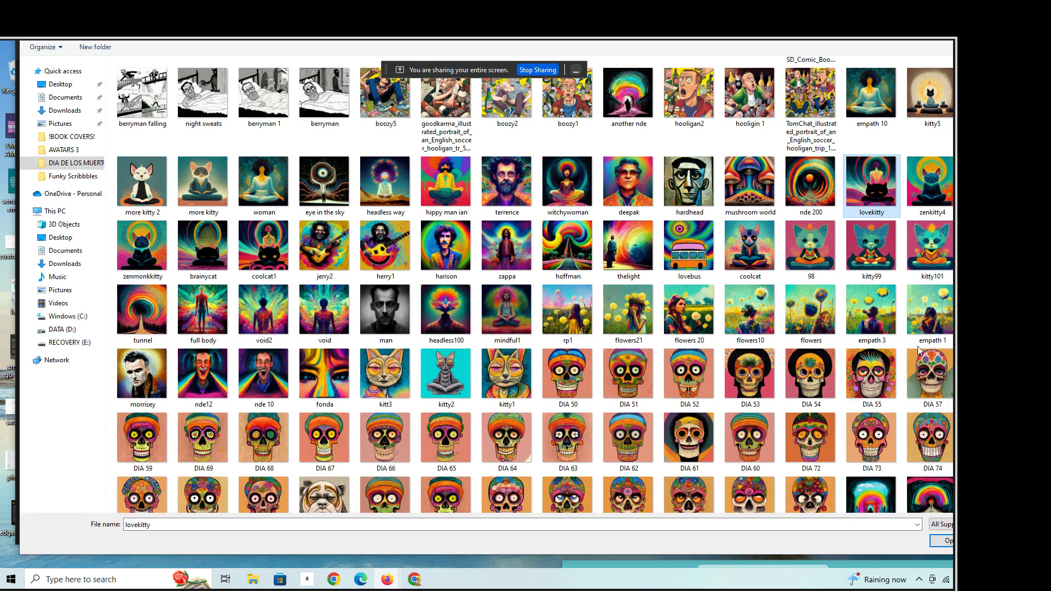
{"action": "left_click", "coordinate": [942, 542]}
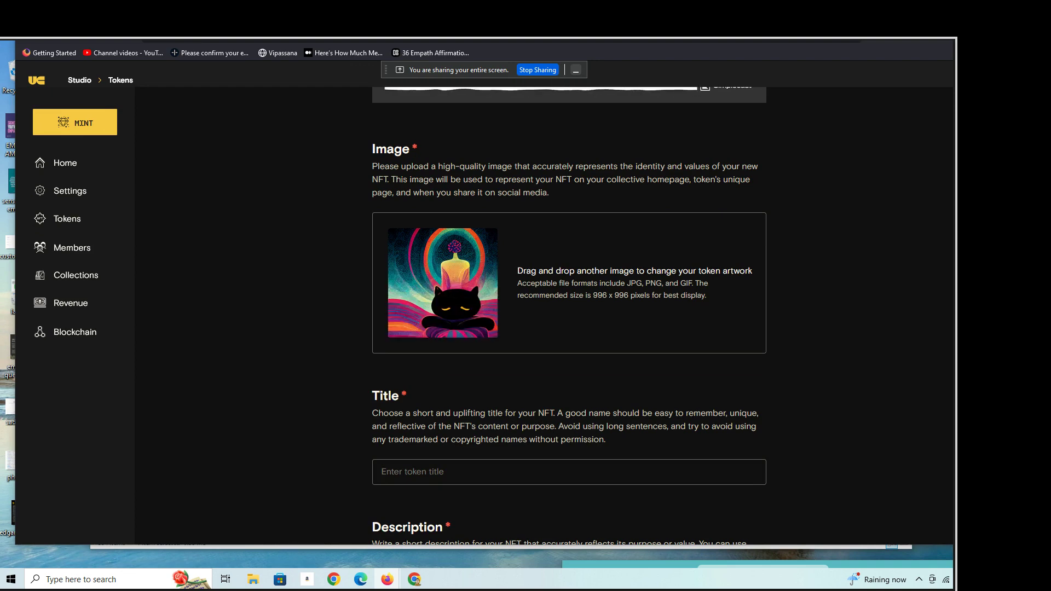
{"action": "scroll", "coordinate": [567, 329], "scroll_direction": "down", "scroll_amount": 4}
{"action": "scroll", "coordinate": [566, 328], "scroll_direction": "up", "scroll_amount": 1}
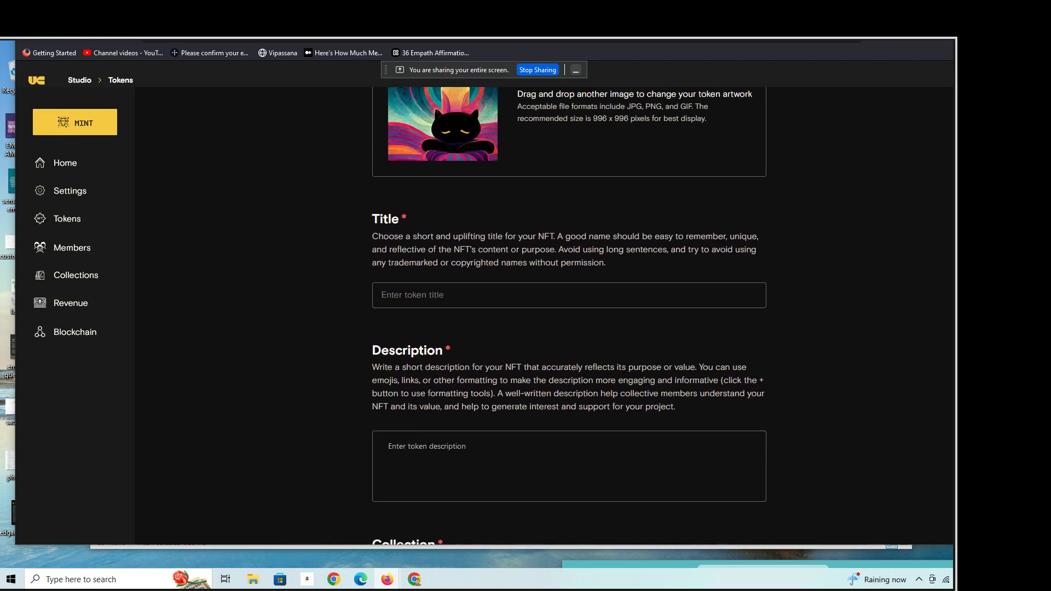
Step: Enter the title 'Make Better Things Together: An invitation to change the world (and your life) with your work'
{"action": "left_click", "coordinate": [631, 309]}
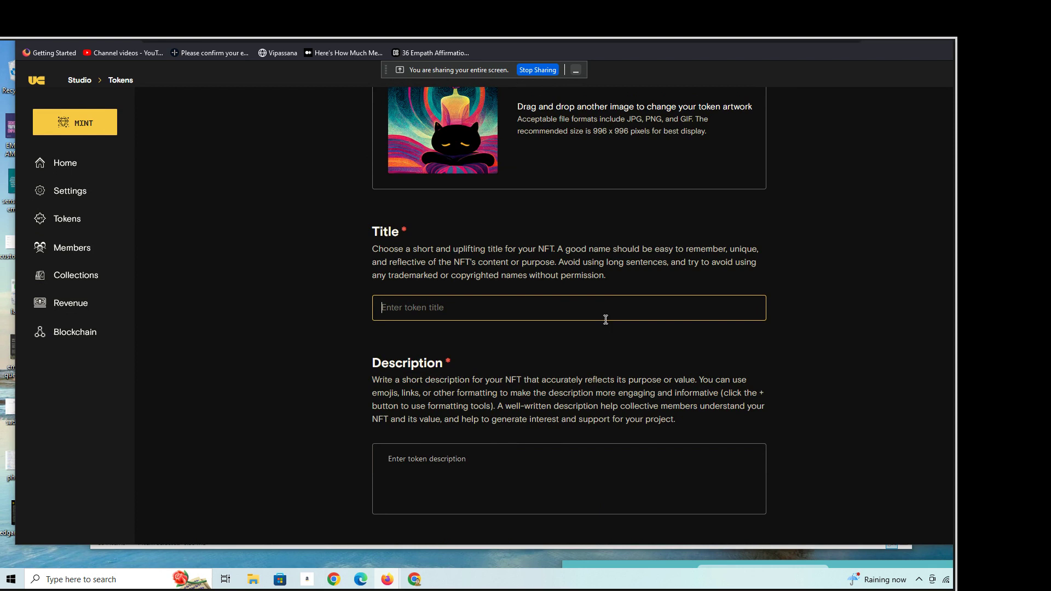
{"action": "type", "text": "Make "}
{"action": "type", "text": "Better Things To"}
{"action": "type", "text": "geth"}
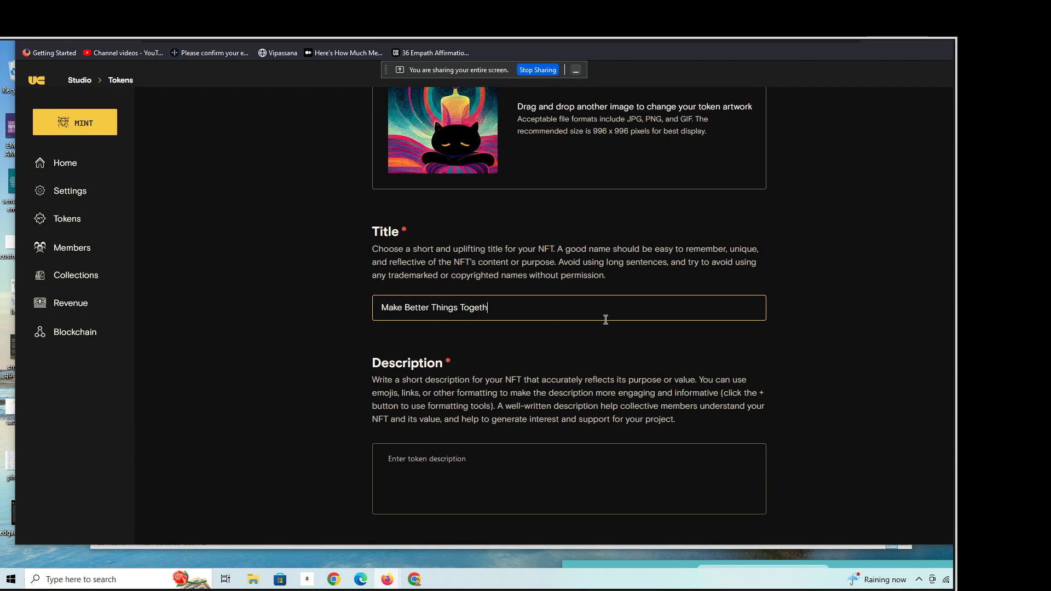
{"action": "type", "text": "er "}
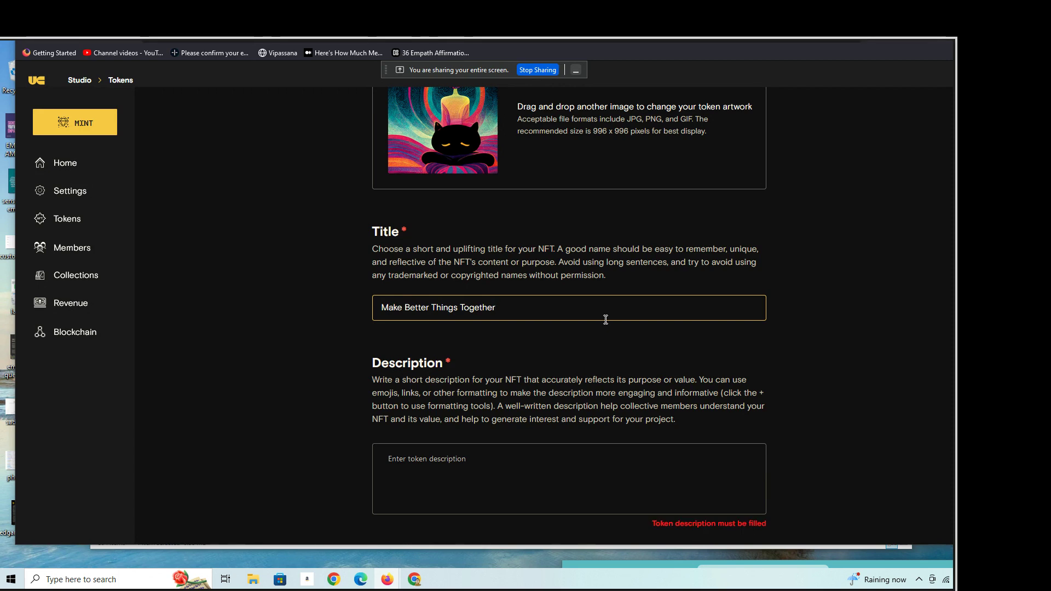
{"action": "type", "text": "L"}
{"action": "key", "text": "BackSpace"}
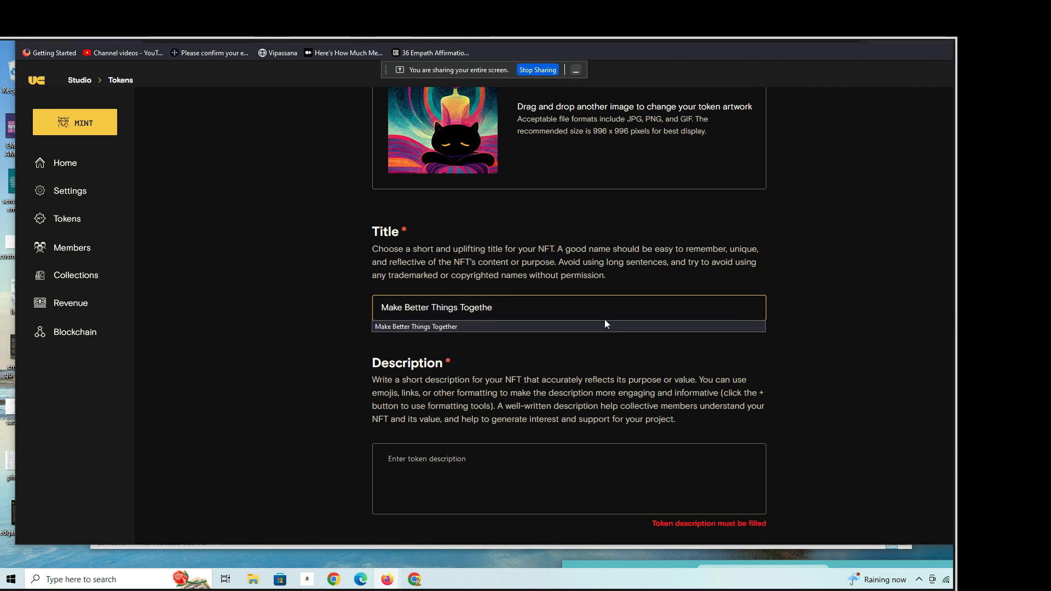
{"action": "type", "text": ": An "}
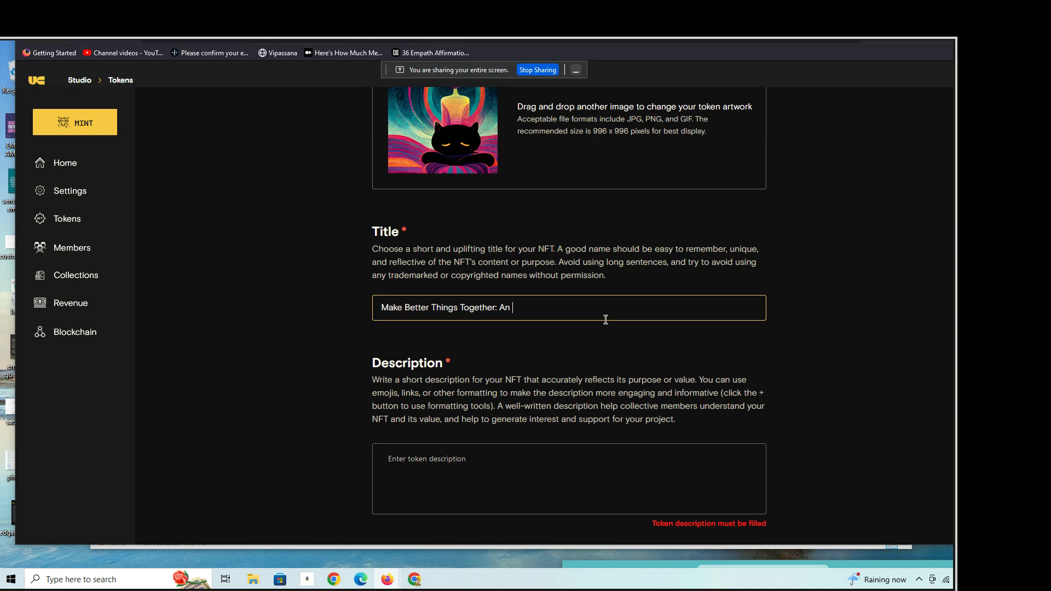
{"action": "type", "text": "invitation "}
{"action": "type", "text": "to change the worl"}
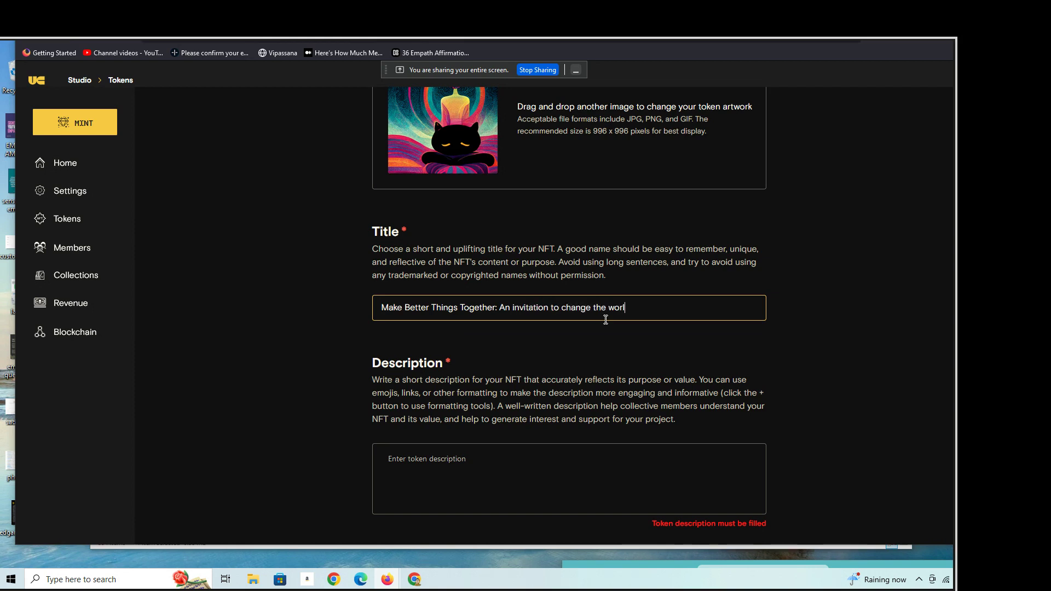
{"action": "type", "text": "d (and your life)"}
{"action": "type", "text": " with your work"}
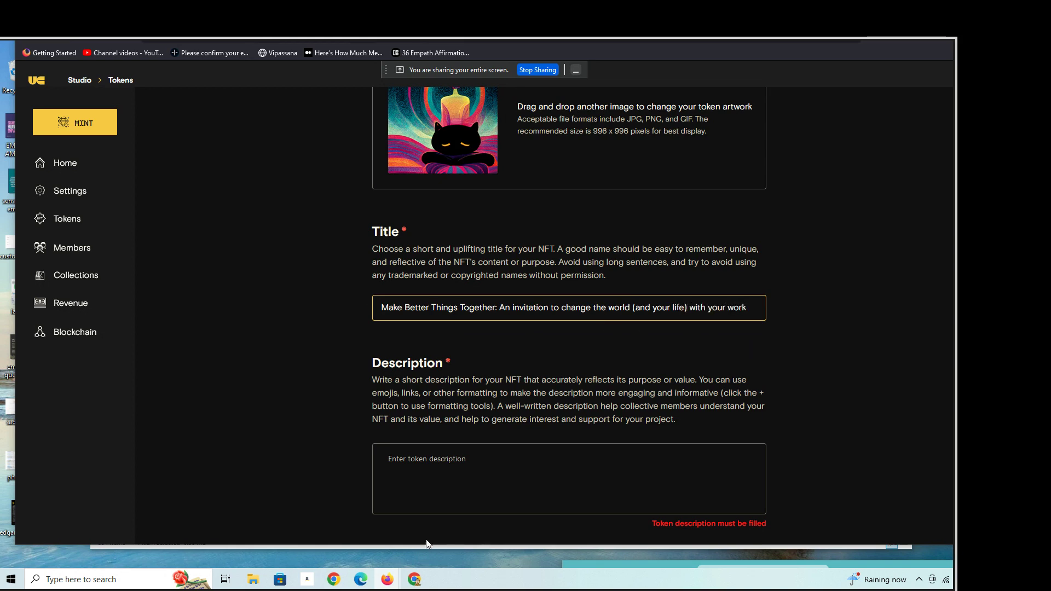
{"action": "left_click", "coordinate": [435, 479]}
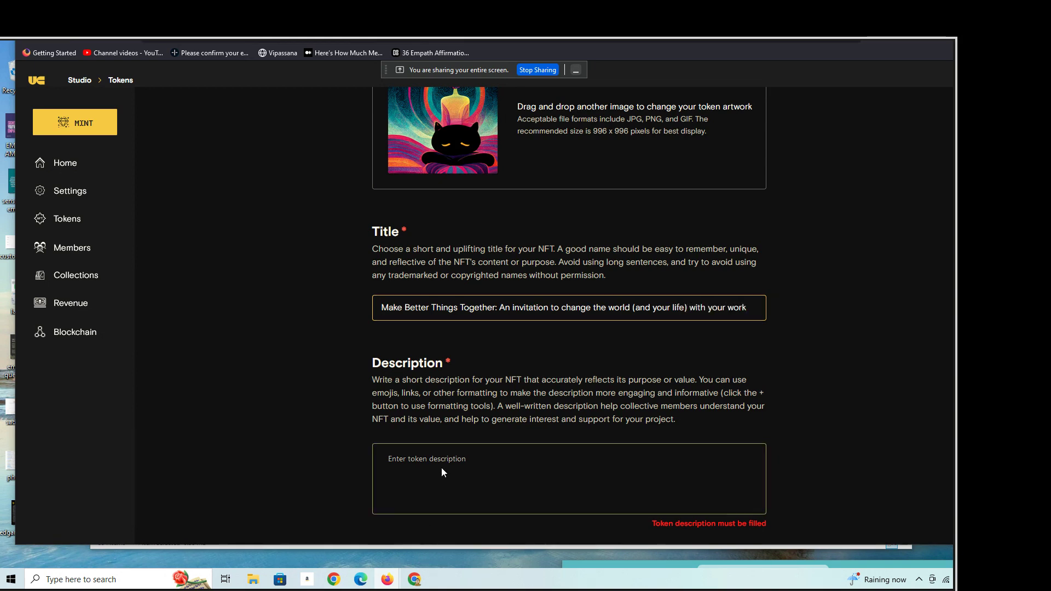
{"action": "type", "text": "J"}
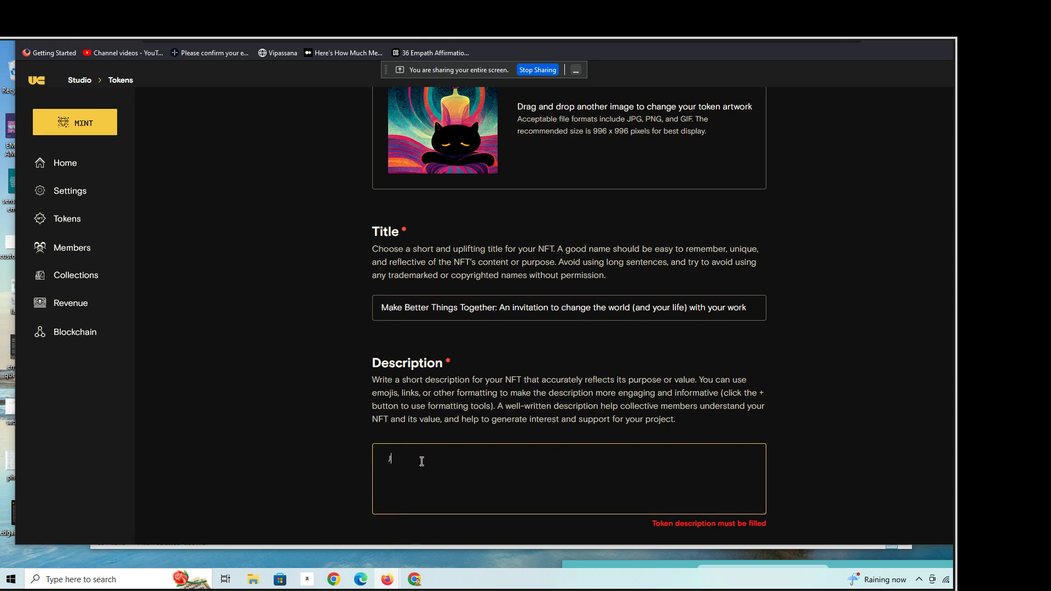
{"action": "type", "text": "oin a creative community"}
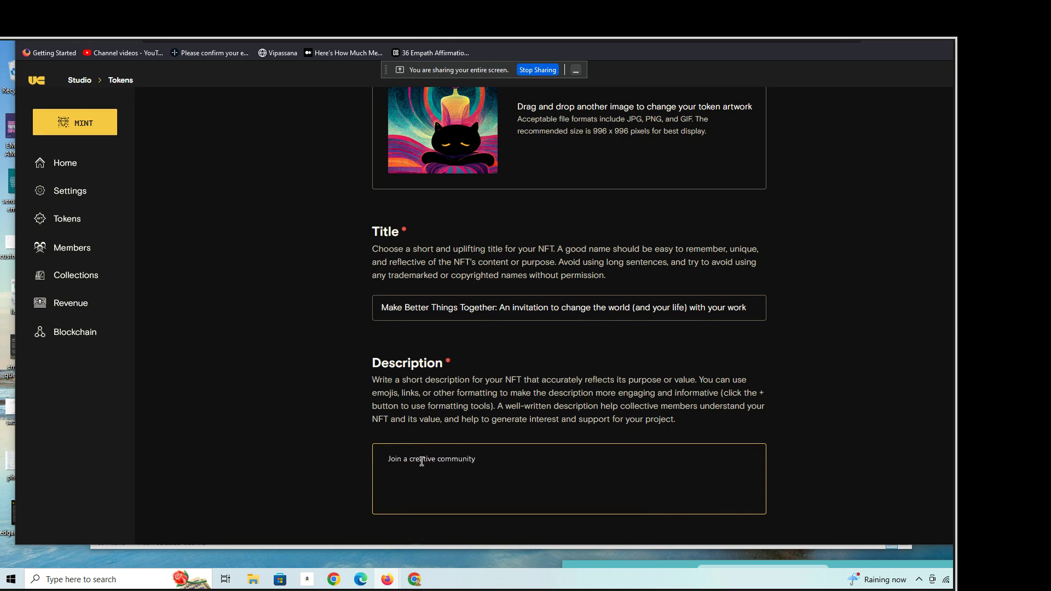
{"action": "type", "text": " of isnpirational "}
{"action": "type", "text": "author"}
{"action": "type", "text": "s, artists and enlighten"}
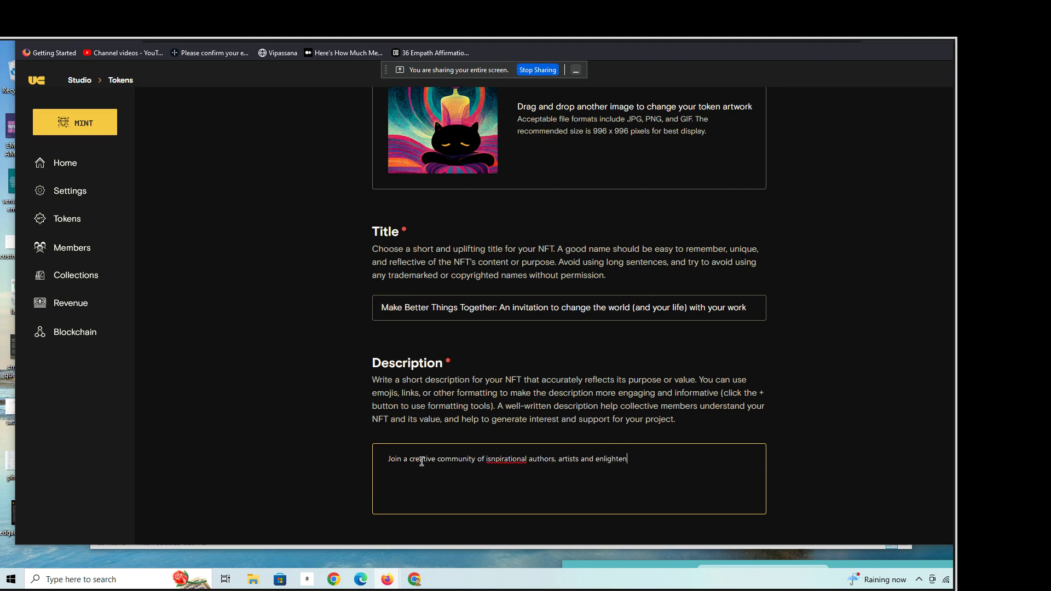
{"action": "type", "text": "ed entrepreneur"}
{"action": "type", "text": "s making tiny"}
{"action": "type", "text": " products that"}
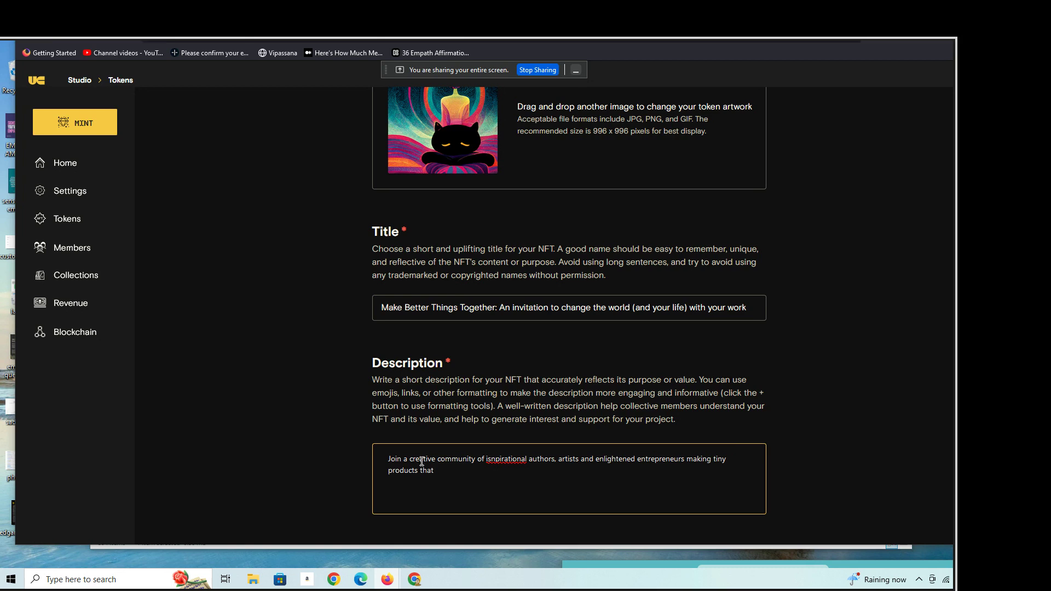
{"action": "type", "text": " make a BIG impact in the "}
{"action": "type", "text": "world"}
{"action": "type", "text": " in 2023.  Teach "}
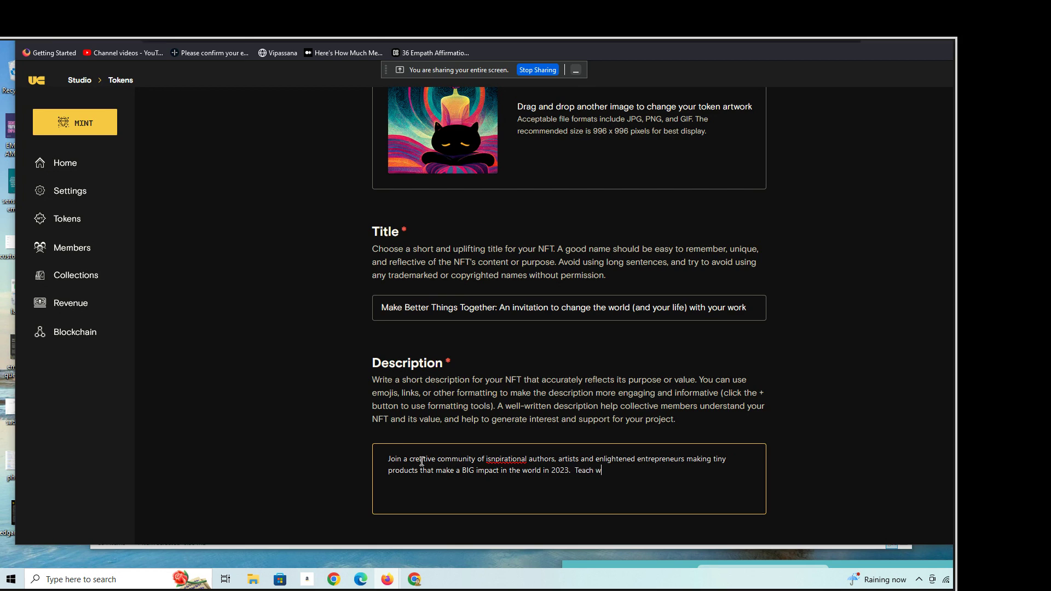
{"action": "type", "text": "what you know.  do wh"}
{"action": "type", "text": "at youlove"}
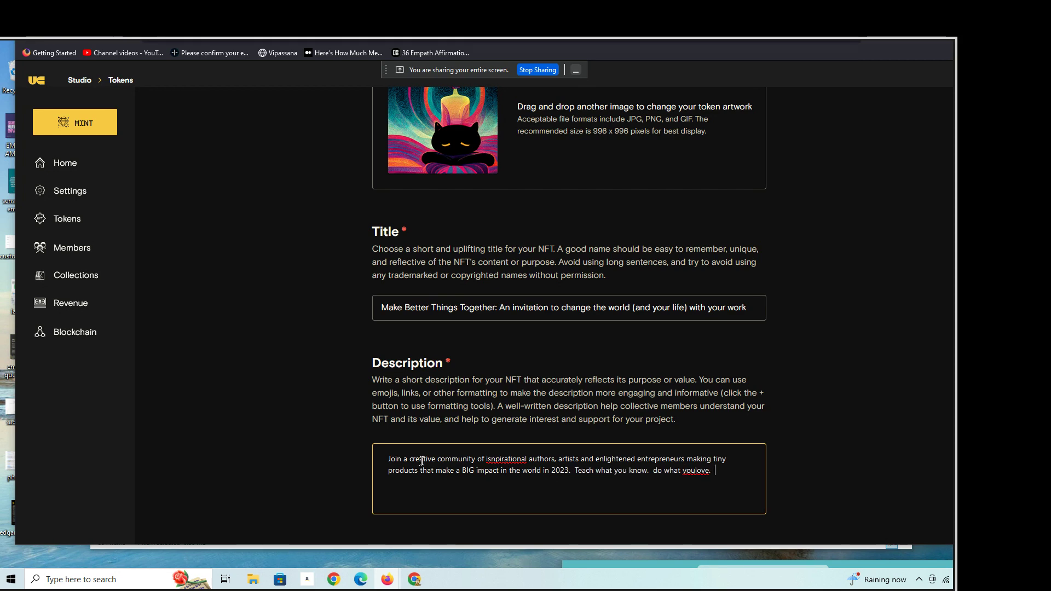
{"action": "type", "text": "."}
Step: Finish the description with 'Wake up the world with your work. Join us!' and correct 'isnpirational'
{"action": "key", "text": "BackSpace"}
{"action": "key", "text": "BackSpace"}
{"action": "key", "text": "BackSpace"}
{"action": "type", "text": "ove"}
{"action": "type", "text": "  Wake up the world w"}
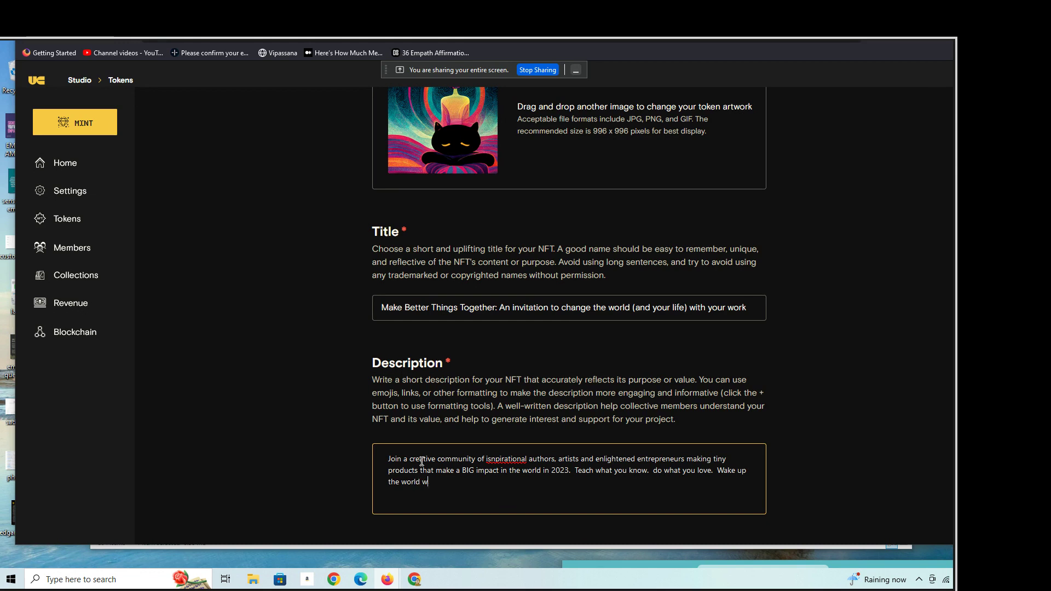
{"action": "type", "text": "ith yoru"}
{"action": "type", "text": "r work.  Joi"}
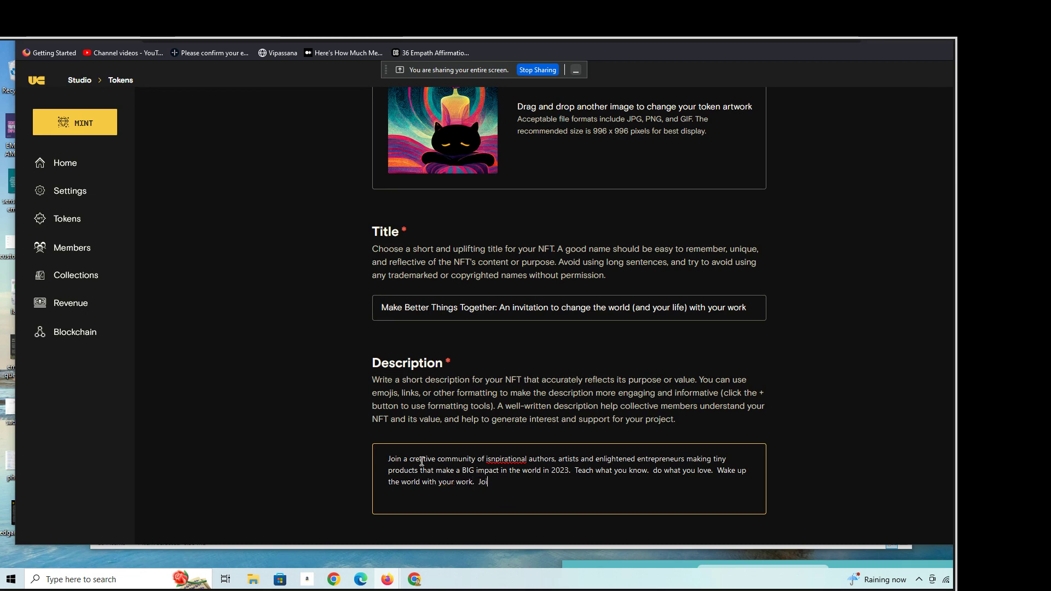
{"action": "type", "text": "n us!"}
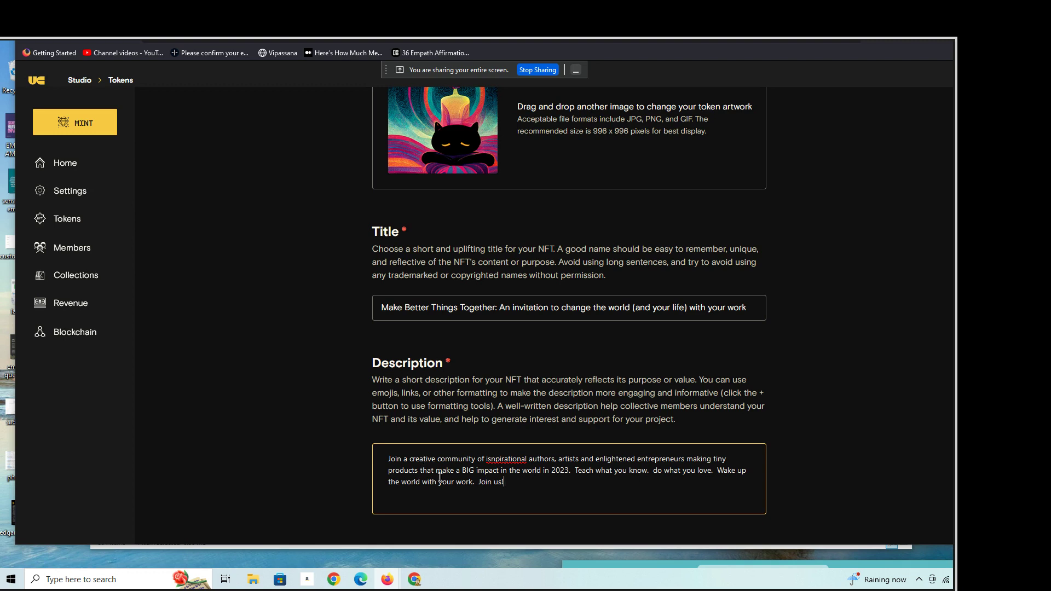
{"action": "left_click", "coordinate": [526, 459]}
{"action": "key", "text": "BackSpace"}
{"action": "key", "text": "BackSpace"}
{"action": "key", "text": "BackSpace"}
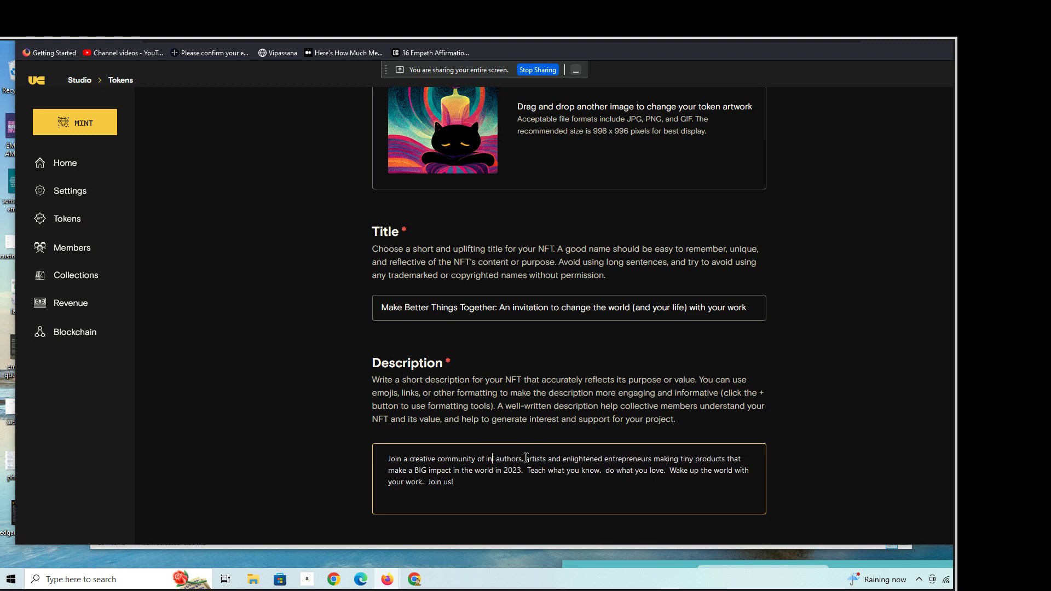
{"action": "type", "text": "spirational"}
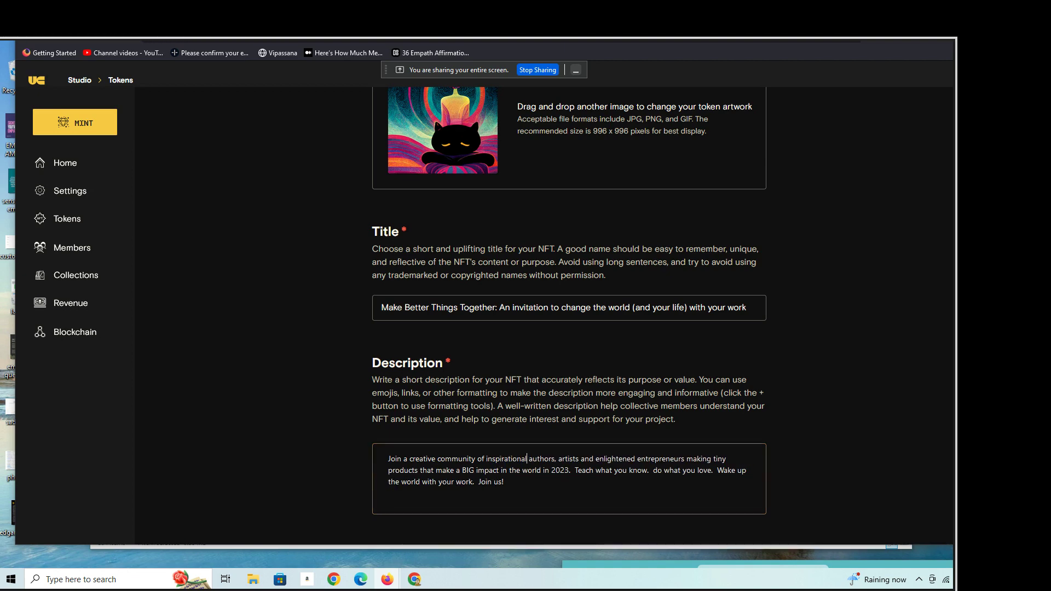
{"action": "scroll", "coordinate": [526, 458], "scroll_direction": "down", "scroll_amount": 2}
{"action": "scroll", "coordinate": [526, 458], "scroll_direction": "down", "scroll_amount": 4}
{"action": "scroll", "coordinate": [527, 458], "scroll_direction": "up", "scroll_amount": 2}
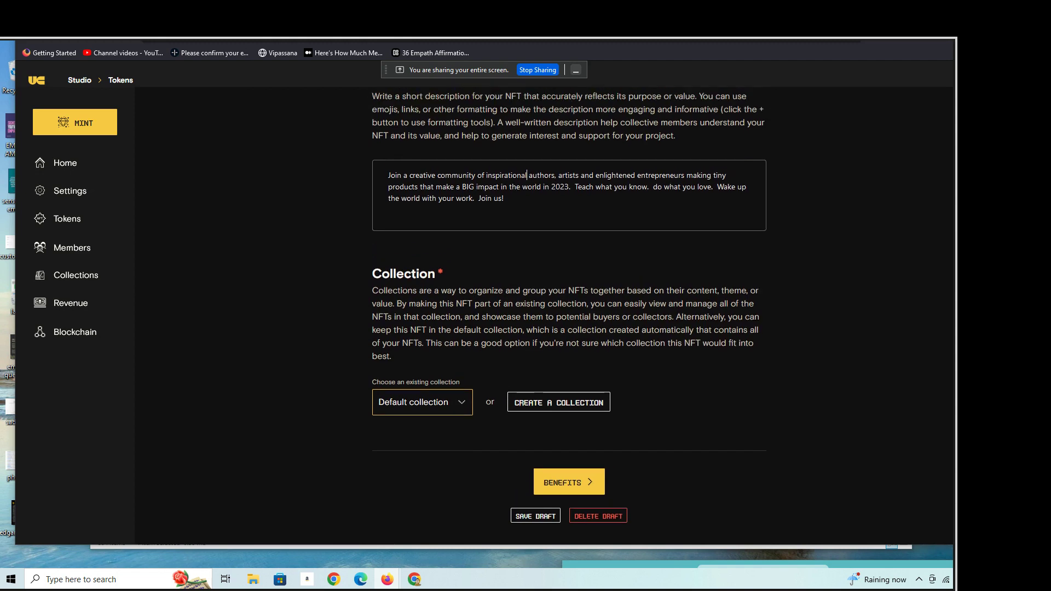
{"action": "scroll", "coordinate": [525, 458], "scroll_direction": "down", "scroll_amount": 2}
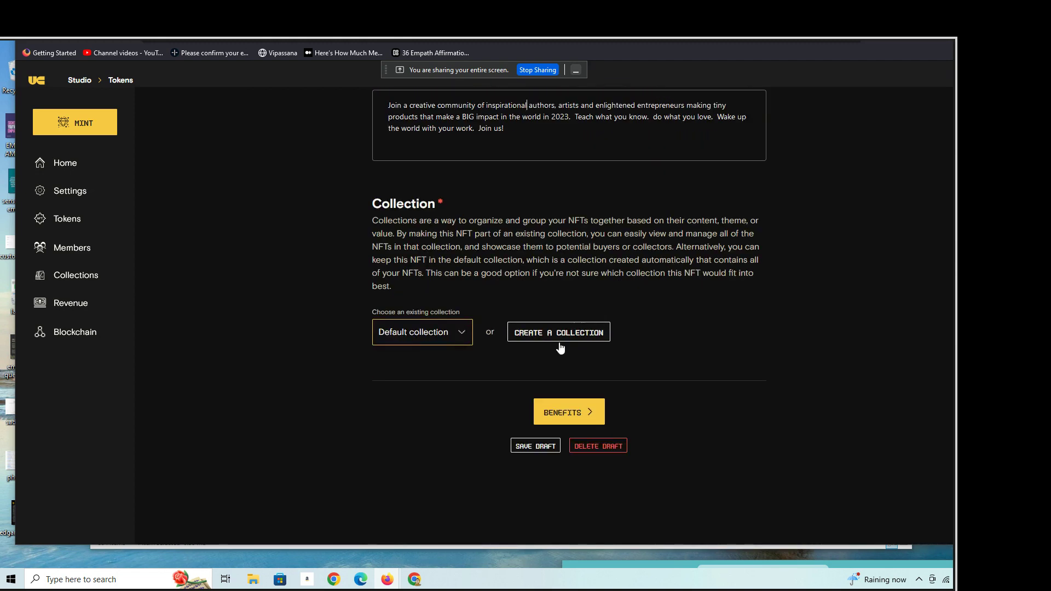
Step: Pick 'A Tiny Book About' from the existing collections dropdown
{"action": "left_click", "coordinate": [449, 337]}
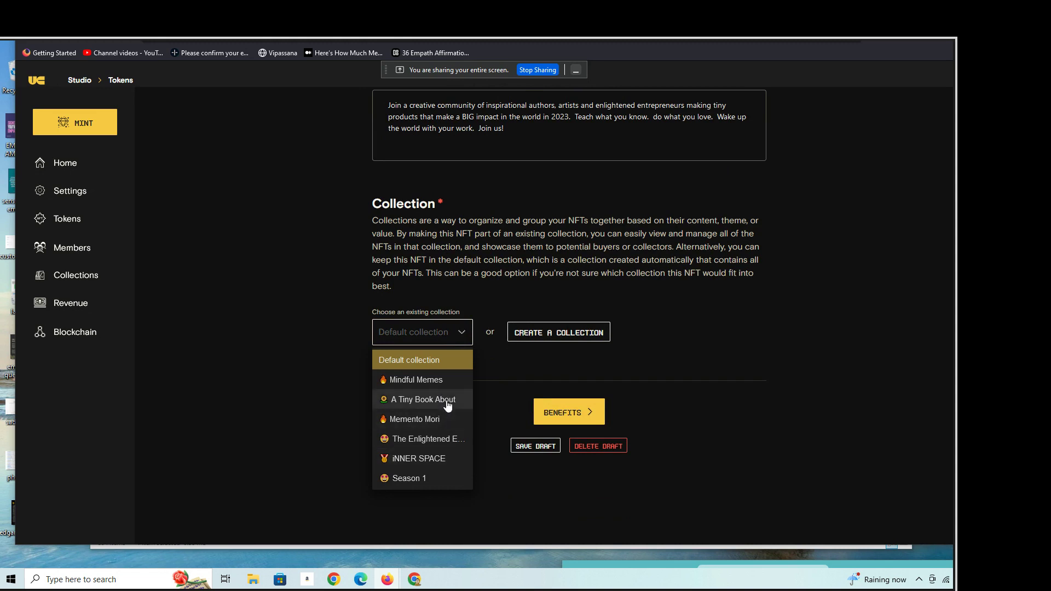
{"action": "left_click", "coordinate": [443, 400]}
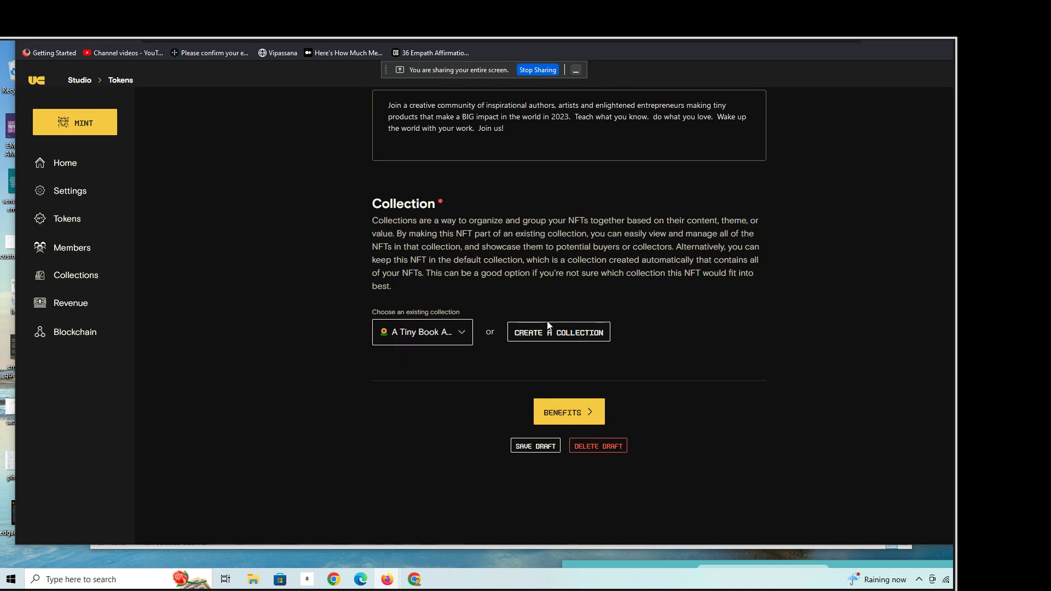
Step: On Benefits, make benefit #1 joining makers, creatives, inspirational authors and enlightened entrepreneurs
{"action": "left_click", "coordinate": [585, 414]}
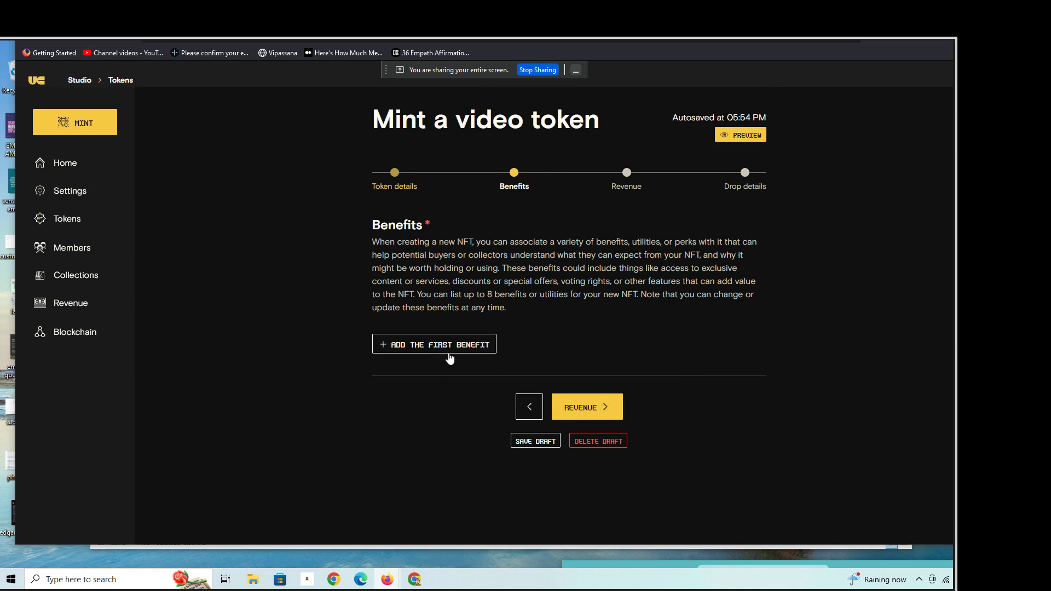
{"action": "left_click", "coordinate": [450, 345]}
{"action": "left_click", "coordinate": [561, 340]}
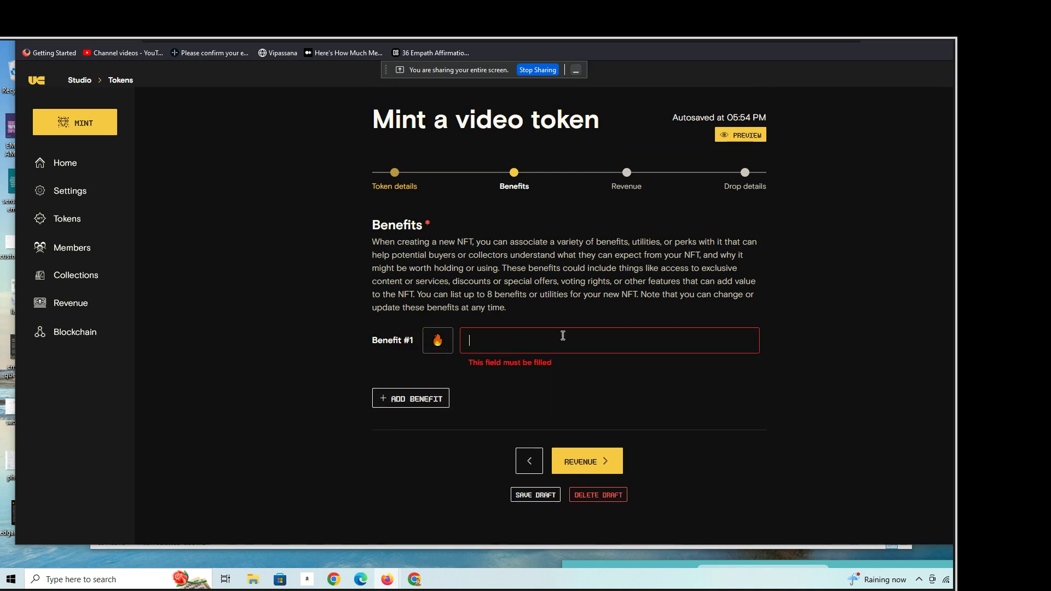
{"action": "type", "text": "Join a co"}
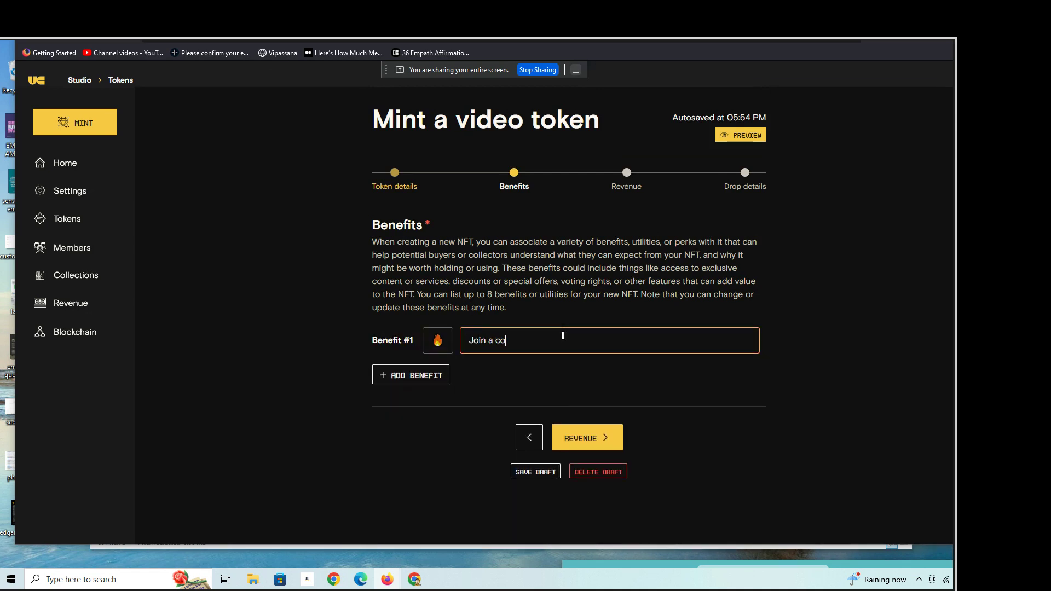
{"action": "type", "text": "mmunity of "}
{"action": "type", "text": "makers,"}
{"action": "type", "text": " mar"}
{"action": "key", "text": "BackSpace"}
{"action": "key", "text": "BackSpace"}
{"action": "key", "text": "BackSpace"}
{"action": "type", "text": "c"}
{"action": "type", "text": "reatives an"}
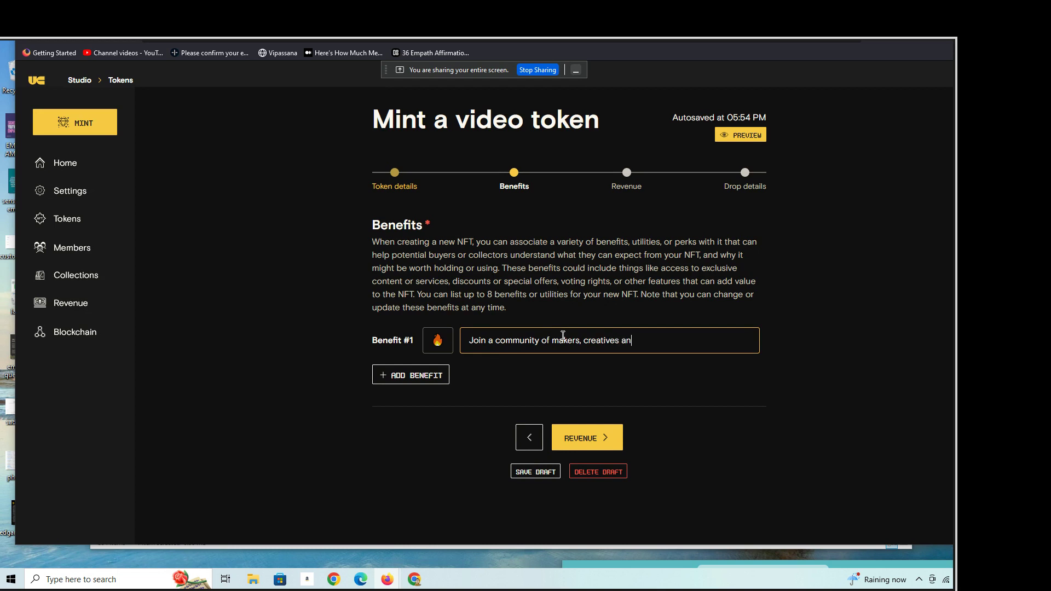
{"action": "type", "text": "d"}
{"action": "key", "text": "BackSpace"}
{"action": "key", "text": "BackSpace"}
{"action": "key", "text": "BackSpace"}
{"action": "type", "text": ", insp"}
{"action": "type", "text": "irational authorsa"}
{"action": "key", "text": "BackSpace"}
{"action": "type", "text": "and ent"}
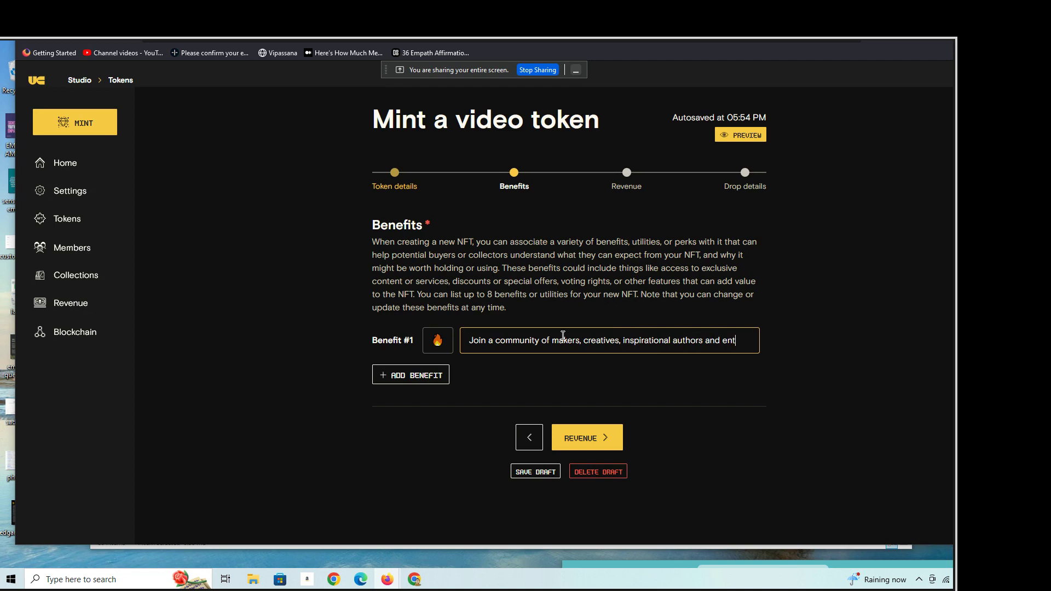
{"action": "type", "text": "lightened ent"}
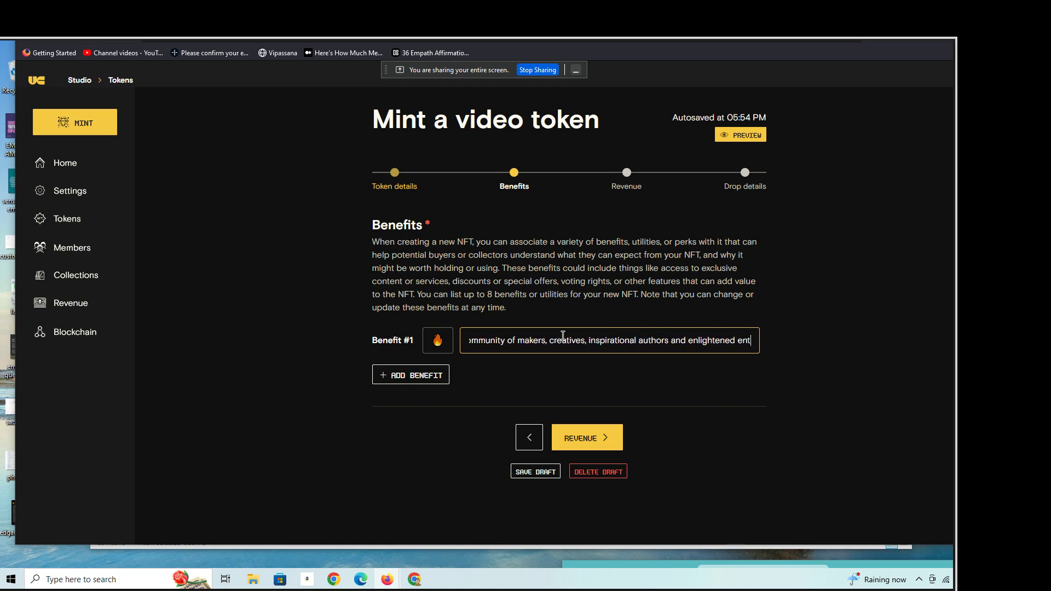
{"action": "type", "text": "repreneurs"}
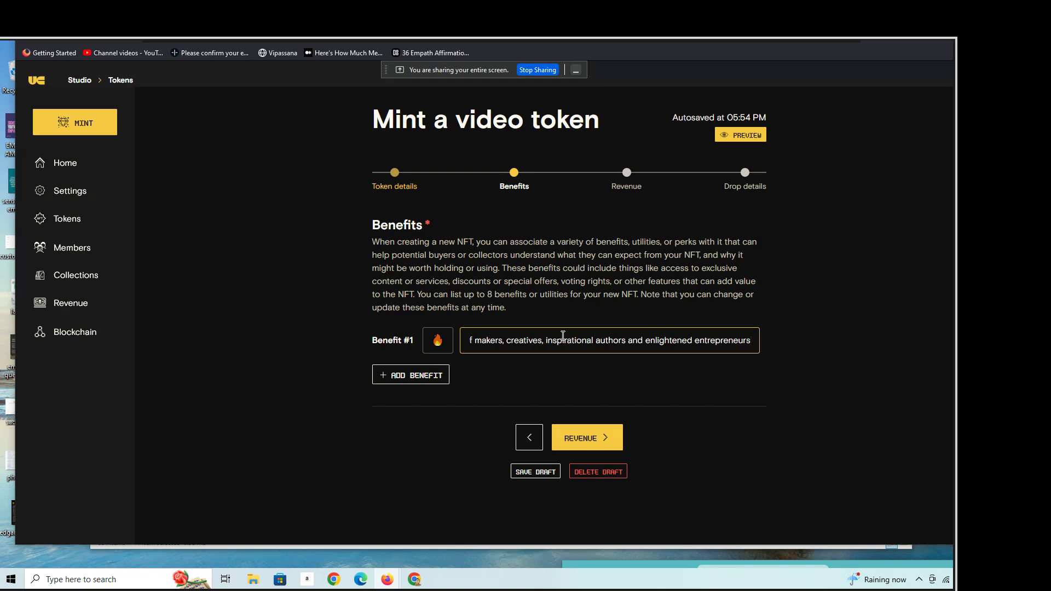
{"action": "left_click", "coordinate": [411, 375]}
Step: Fill benefit #2 with the community feed suggestion and #3 with collaborate-and-connect
{"action": "left_click", "coordinate": [508, 379]}
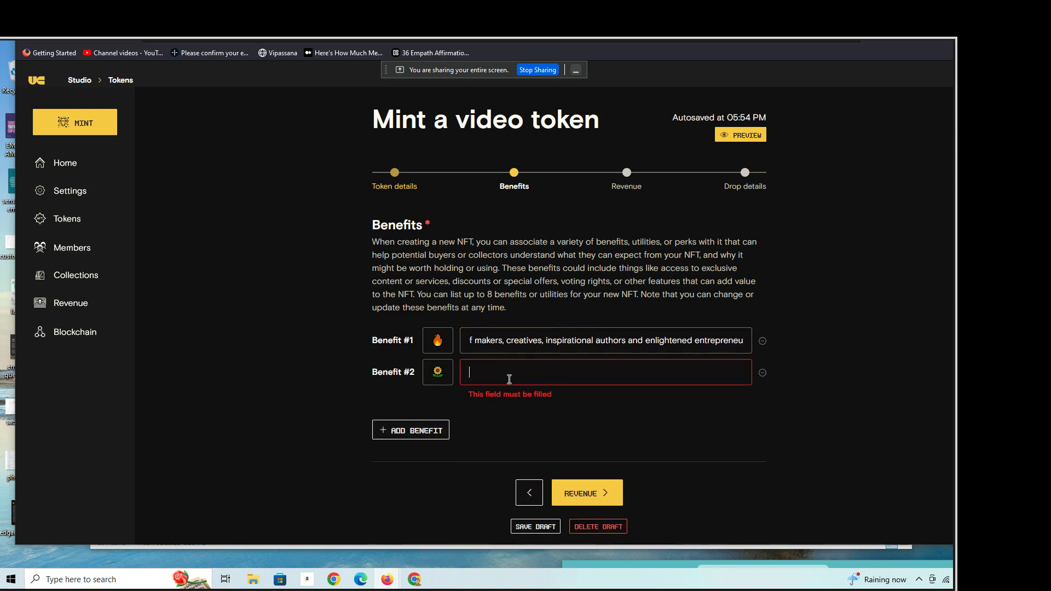
{"action": "type", "text": "Access"}
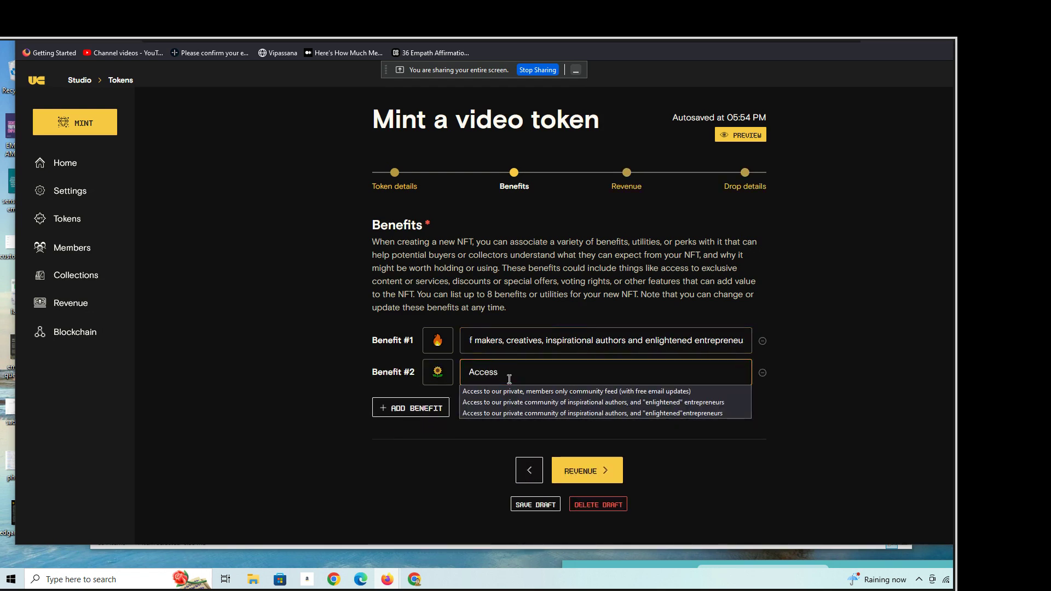
{"action": "left_click", "coordinate": [503, 391]}
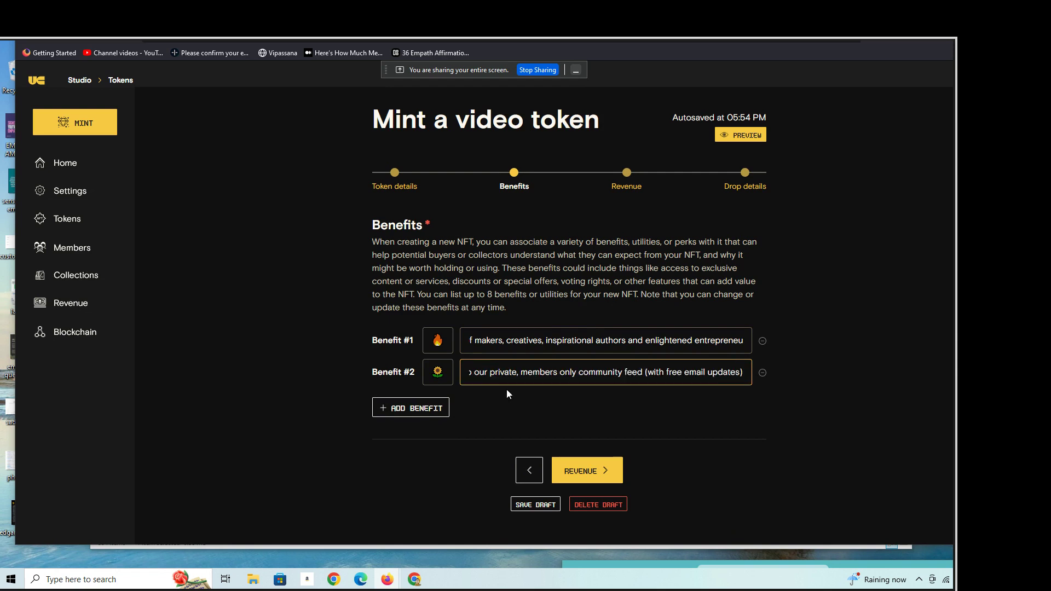
{"action": "left_click", "coordinate": [410, 408]}
{"action": "left_click", "coordinate": [504, 405]}
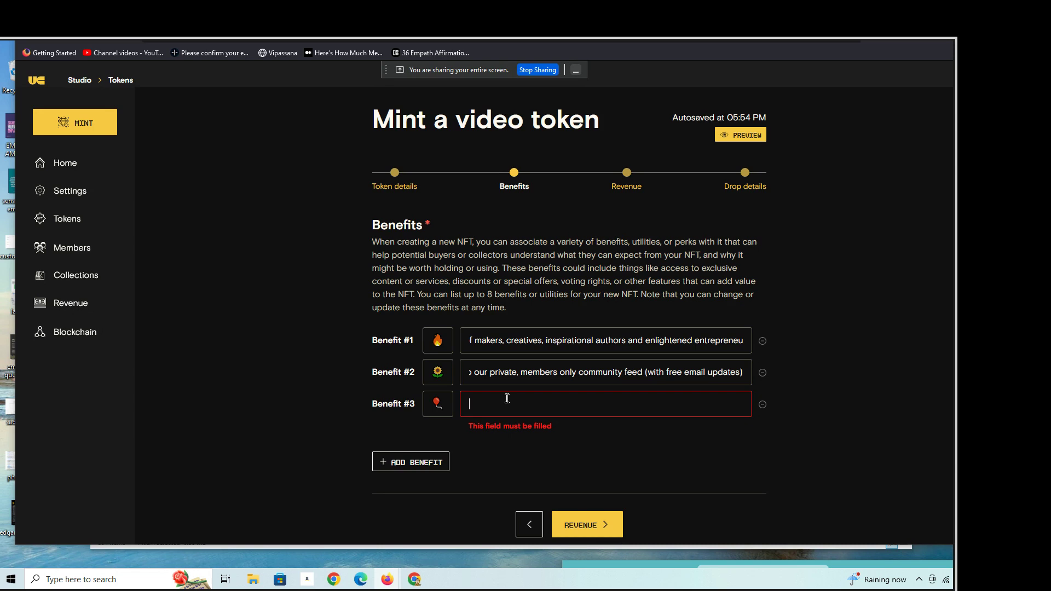
{"action": "type", "text": "Ac"}
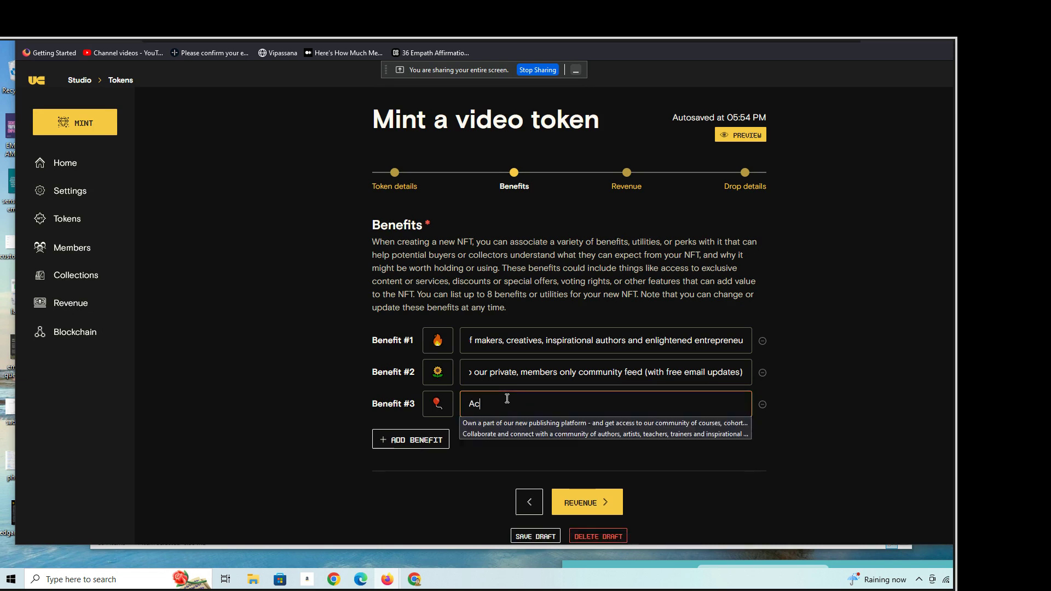
{"action": "left_click", "coordinate": [530, 434]}
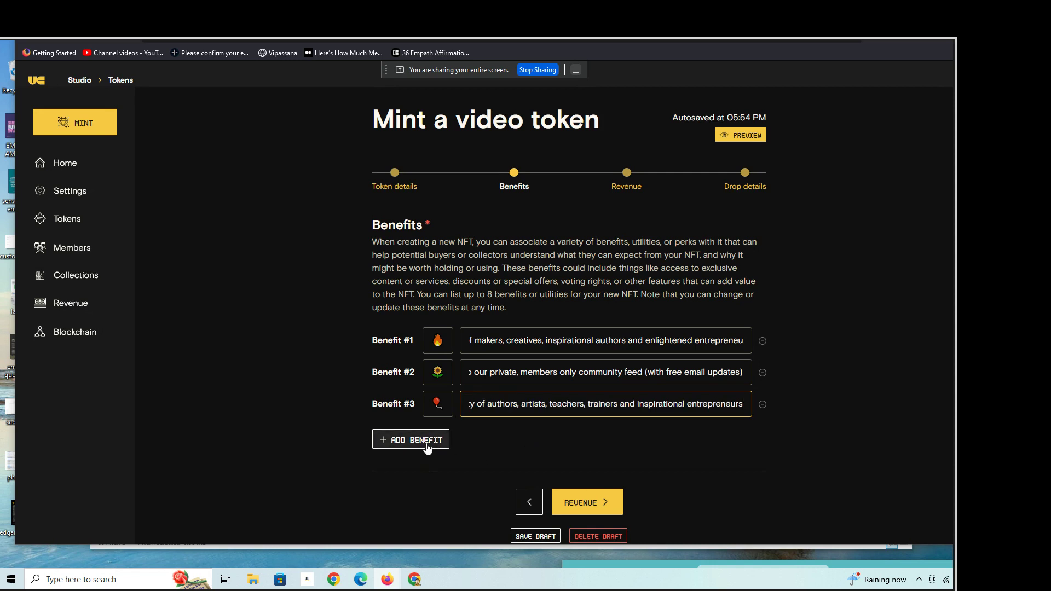
Step: Add benefit #4 (publishing) and #5 (VIP roadmap access, partnerships), then go to Revenue
{"action": "left_click", "coordinate": [411, 440]}
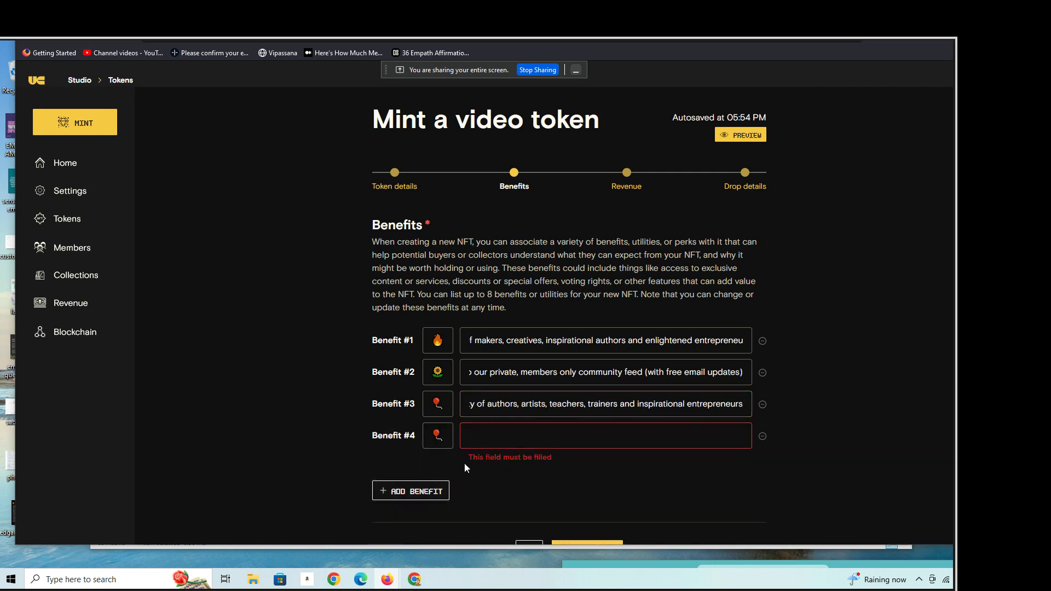
{"action": "left_click", "coordinate": [495, 436]}
{"action": "type", "text": "M"}
{"action": "key", "text": "BackSpace"}
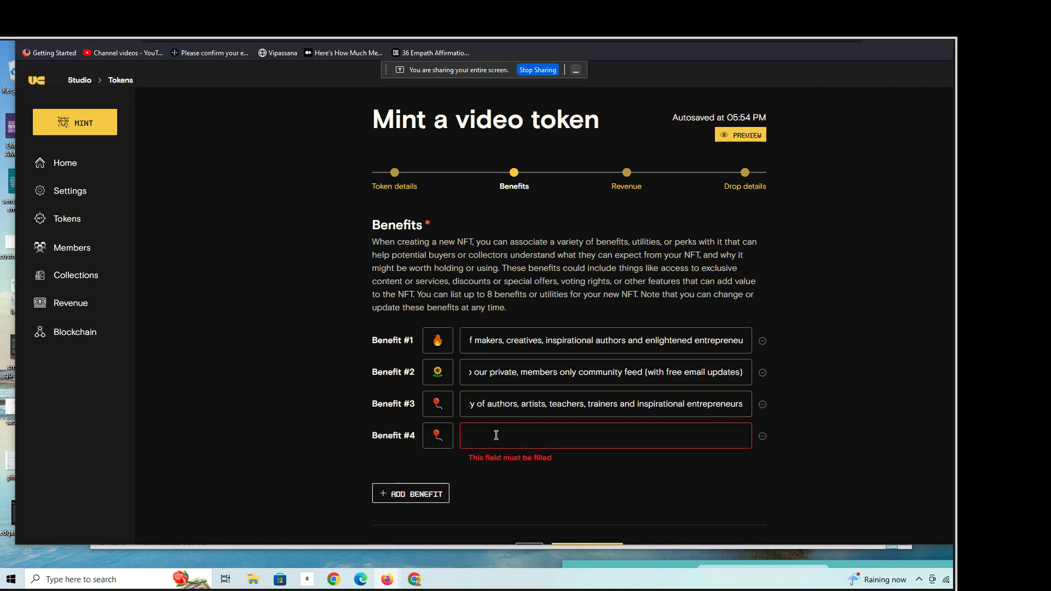
{"action": "type", "text": "P"}
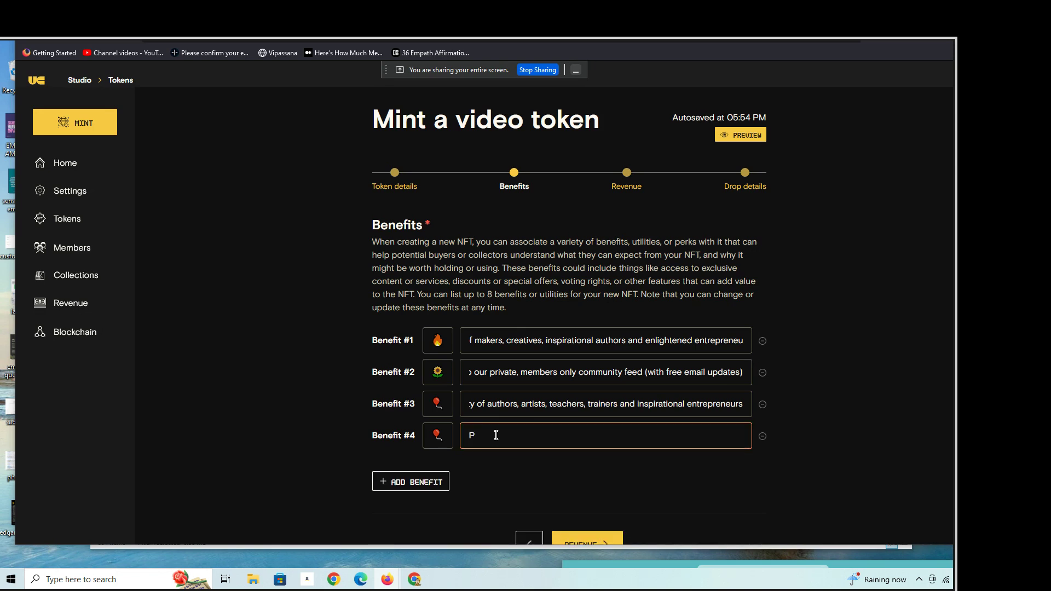
{"action": "type", "text": "u"}
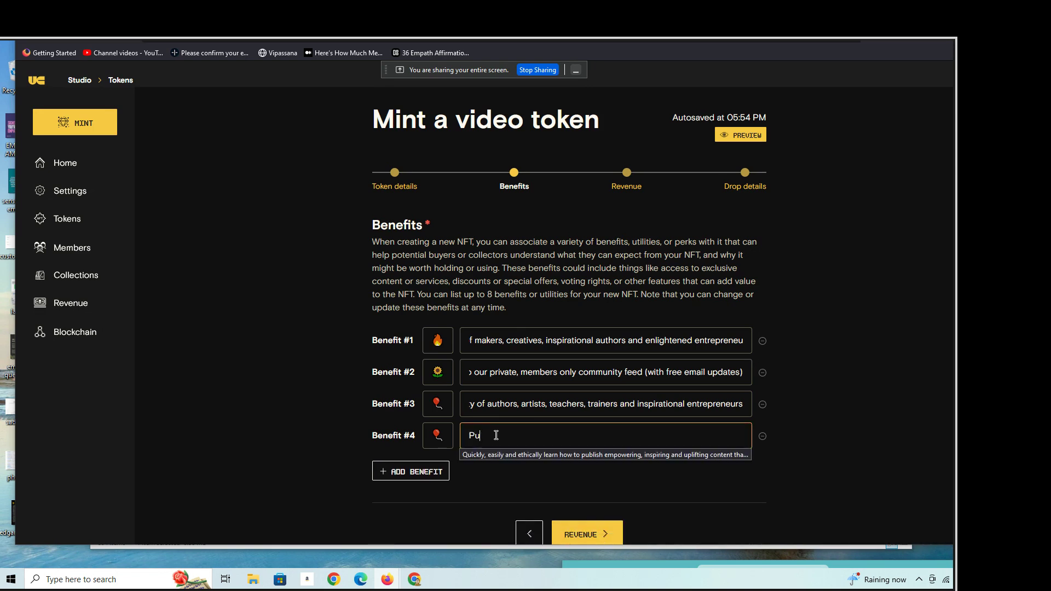
{"action": "left_click", "coordinate": [519, 453]}
{"action": "left_click", "coordinate": [410, 472]}
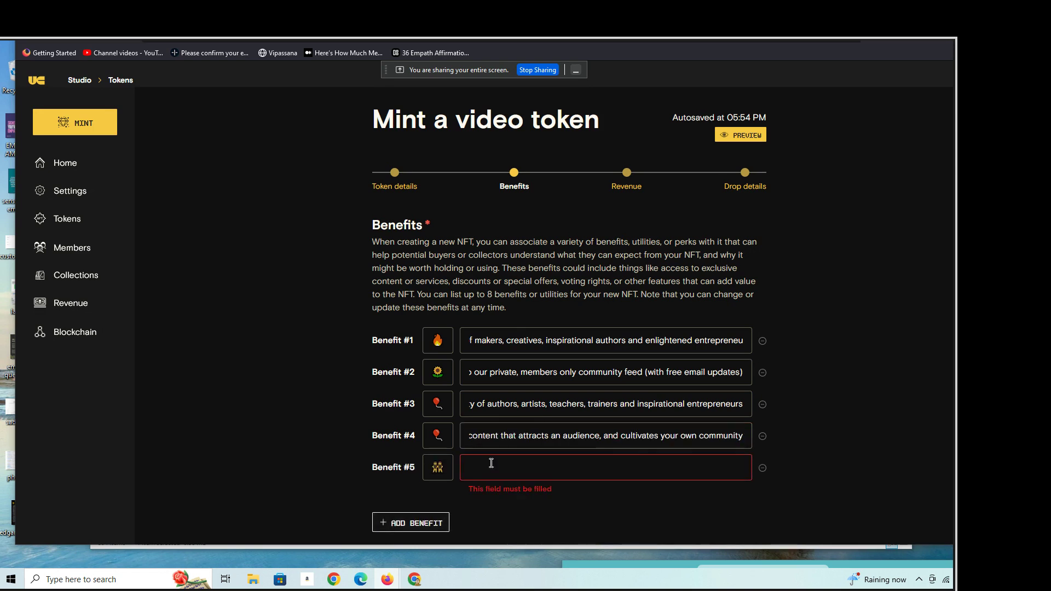
{"action": "left_click", "coordinate": [498, 464]}
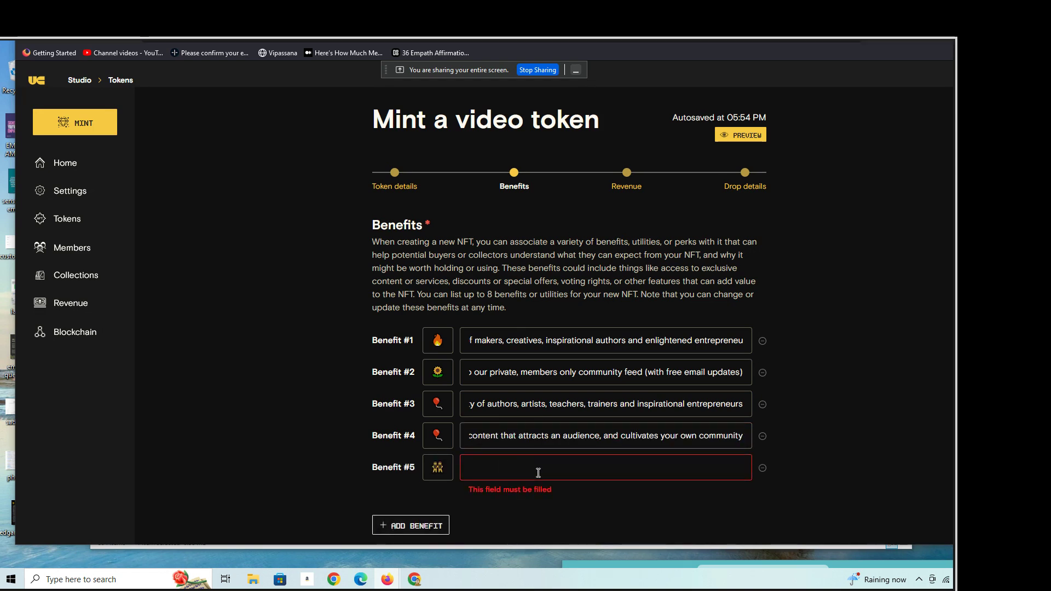
{"action": "type", "text": "pub"}
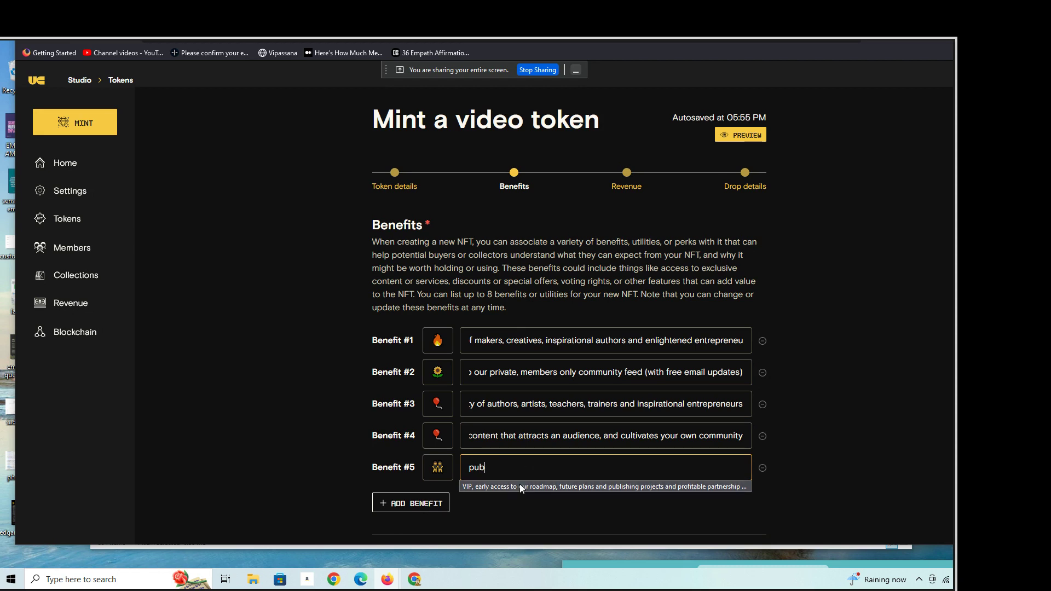
{"action": "left_click", "coordinate": [520, 486]}
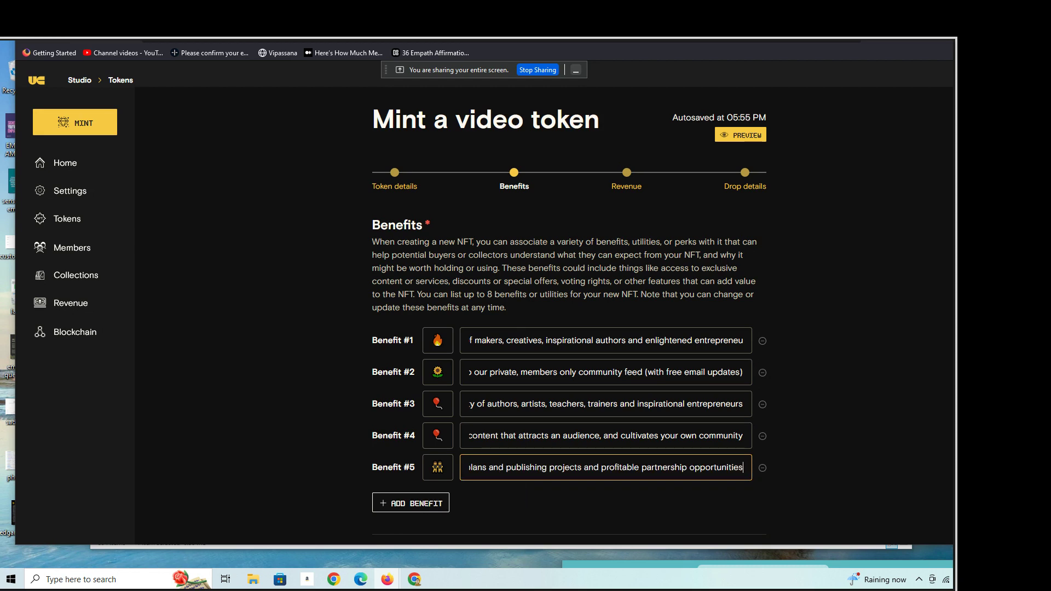
{"action": "scroll", "coordinate": [567, 370], "scroll_direction": "down", "scroll_amount": 5}
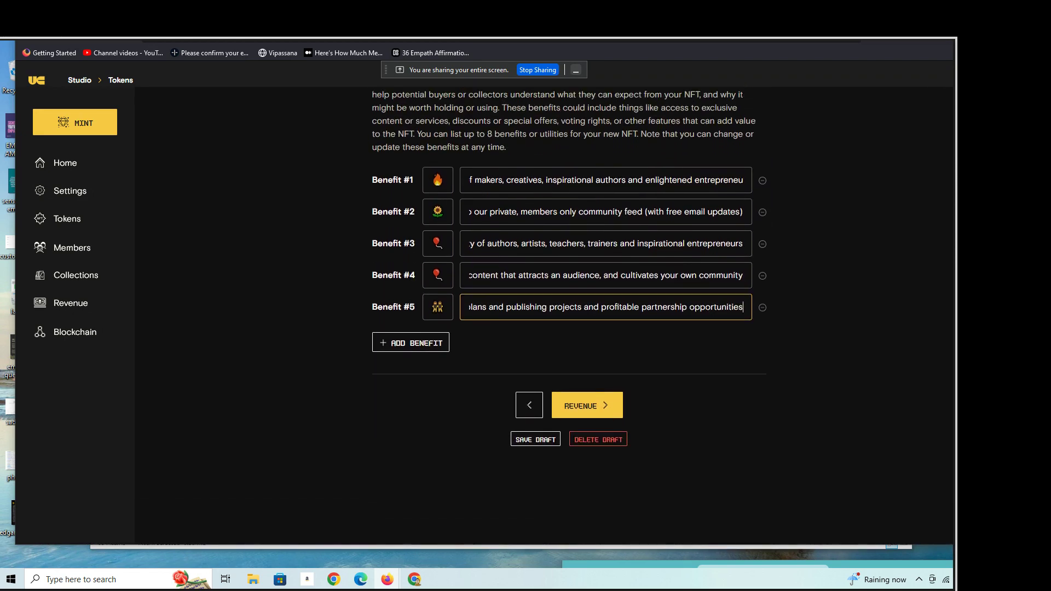
{"action": "scroll", "coordinate": [567, 369], "scroll_direction": "up", "scroll_amount": 1}
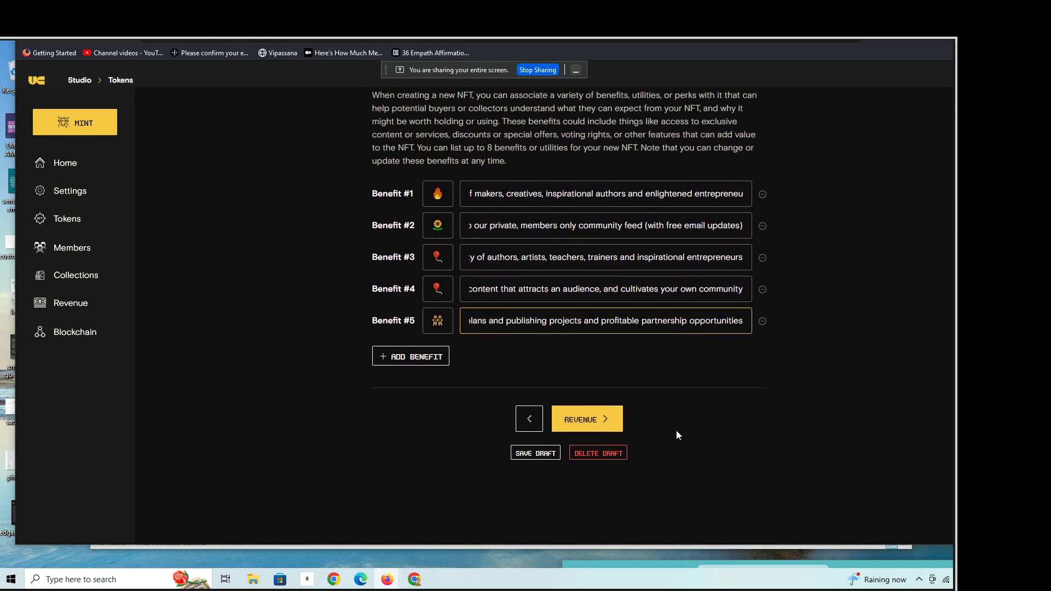
{"action": "left_click", "coordinate": [611, 424]}
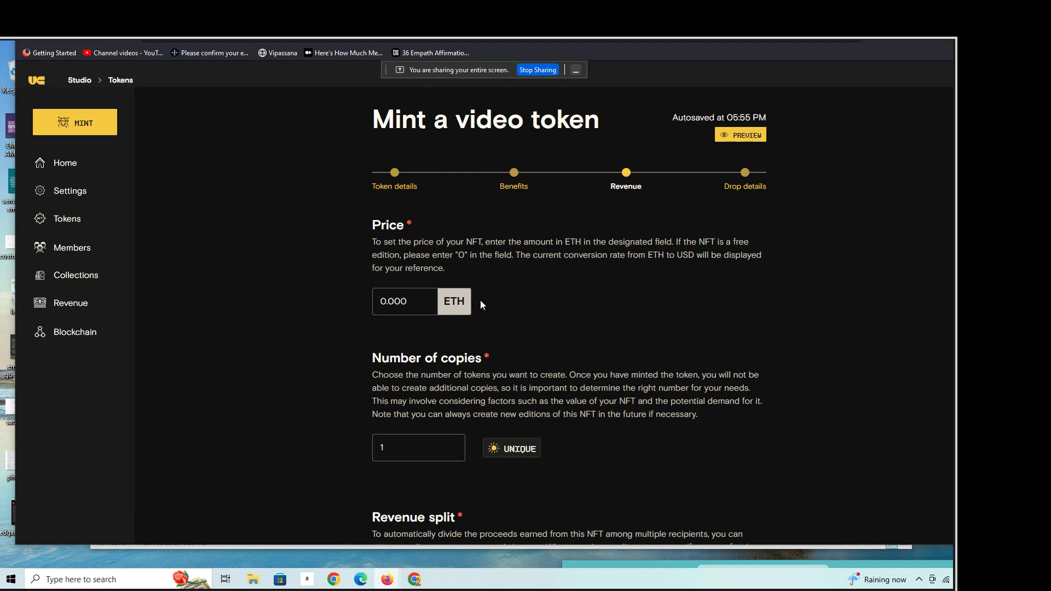
Step: Change the number of copies from 1 to 50 at 0 ETH and go to Drop details
{"action": "left_click", "coordinate": [402, 445]}
{"action": "key", "text": "BackSpace"}
{"action": "type", "text": "50"}
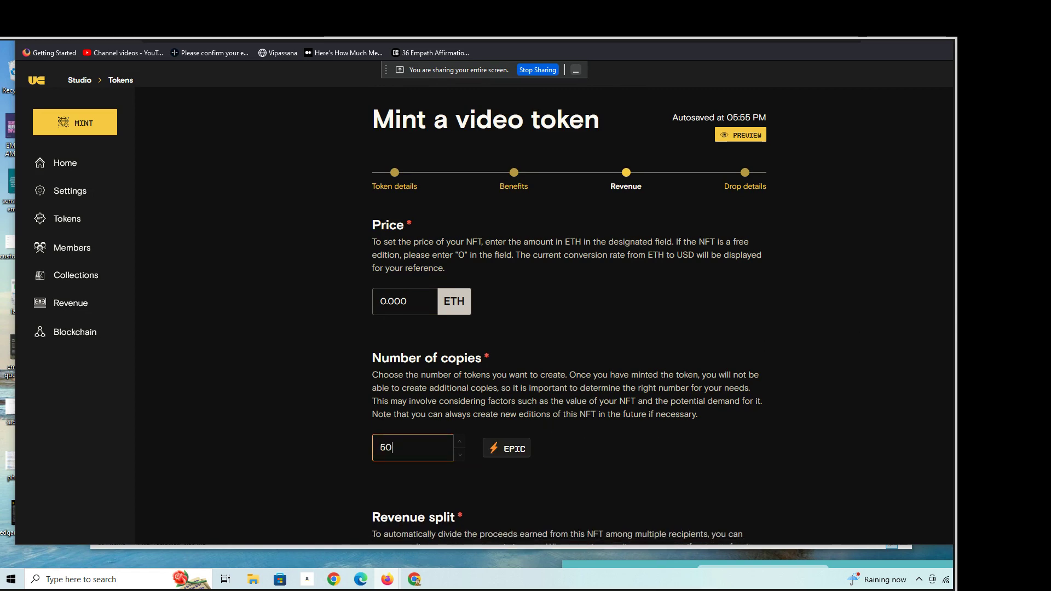
{"action": "scroll", "coordinate": [566, 369], "scroll_direction": "down", "scroll_amount": 3}
{"action": "scroll", "coordinate": [567, 369], "scroll_direction": "down", "scroll_amount": 3}
{"action": "scroll", "coordinate": [566, 369], "scroll_direction": "down", "scroll_amount": 2}
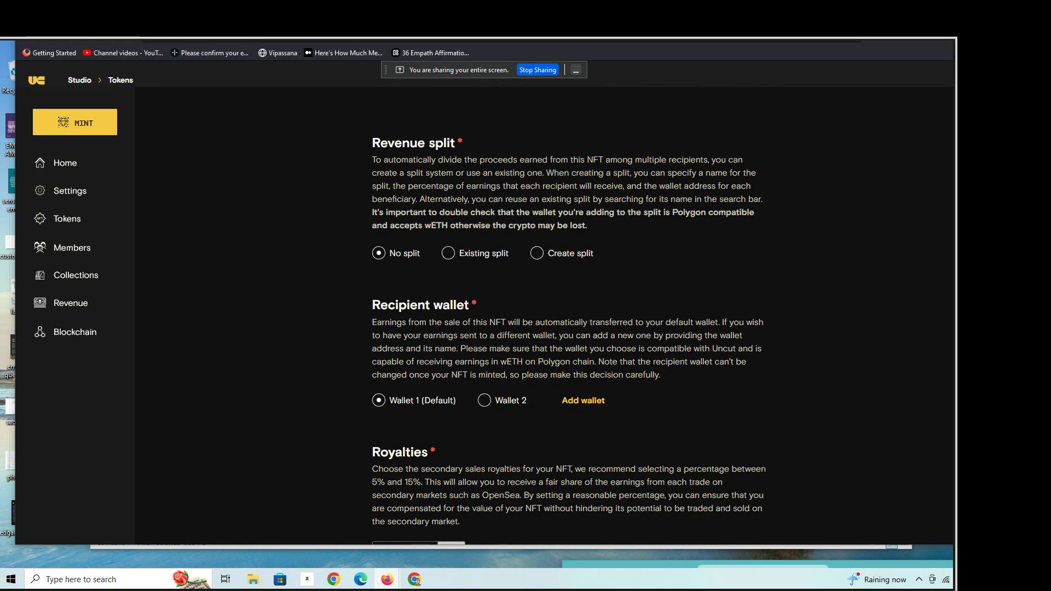
{"action": "scroll", "coordinate": [566, 370], "scroll_direction": "down", "scroll_amount": 2}
{"action": "scroll", "coordinate": [566, 370], "scroll_direction": "down", "scroll_amount": 2}
{"action": "scroll", "coordinate": [567, 369], "scroll_direction": "down", "scroll_amount": 1}
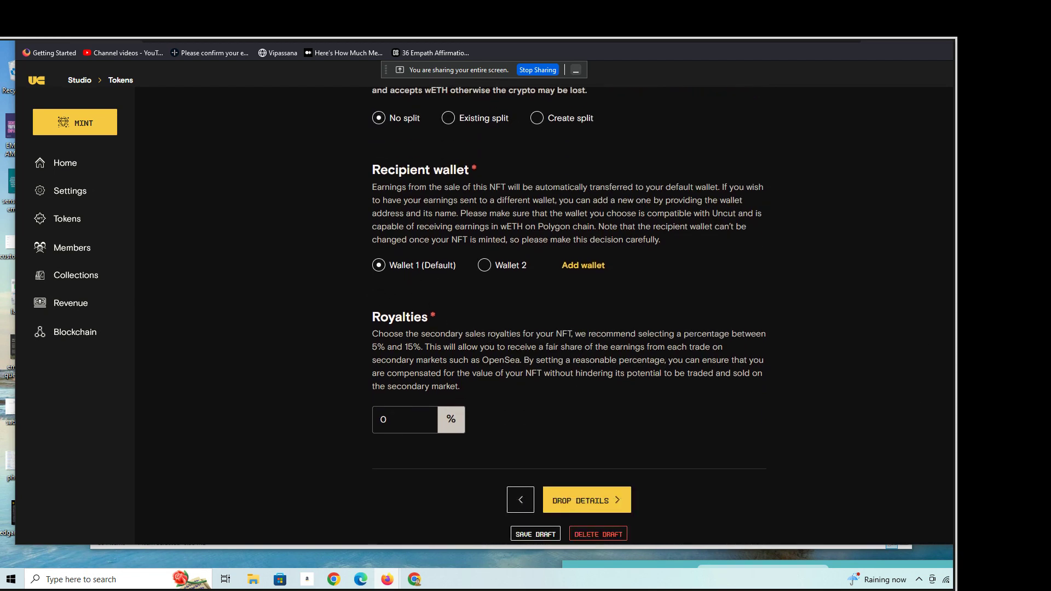
{"action": "scroll", "coordinate": [567, 369], "scroll_direction": "down", "scroll_amount": 3}
{"action": "scroll", "coordinate": [567, 369], "scroll_direction": "down", "scroll_amount": 3}
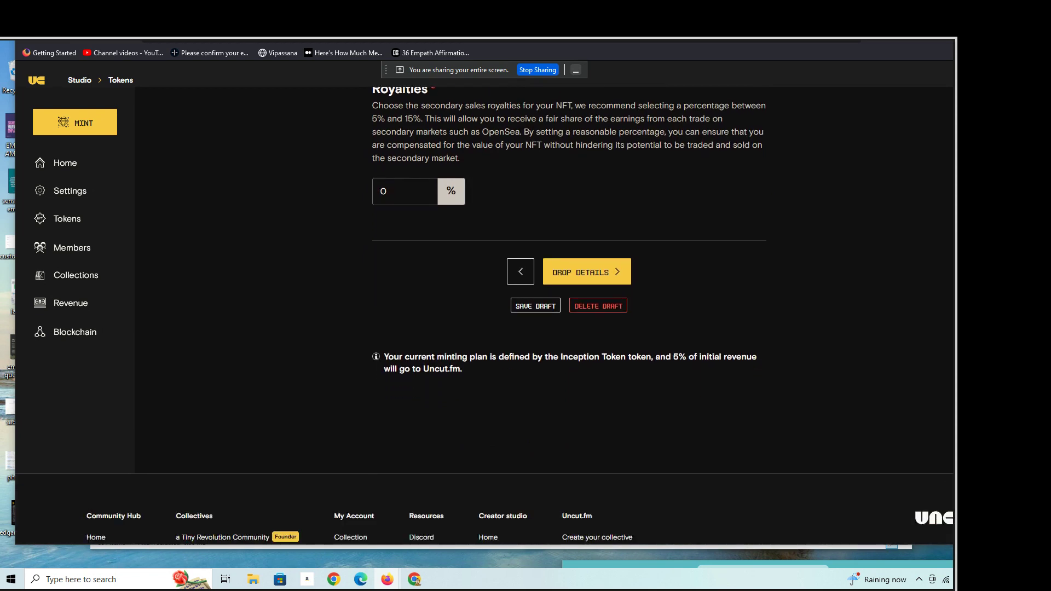
{"action": "scroll", "coordinate": [492, 247], "scroll_direction": "down", "scroll_amount": 1}
{"action": "left_click", "coordinate": [586, 251]}
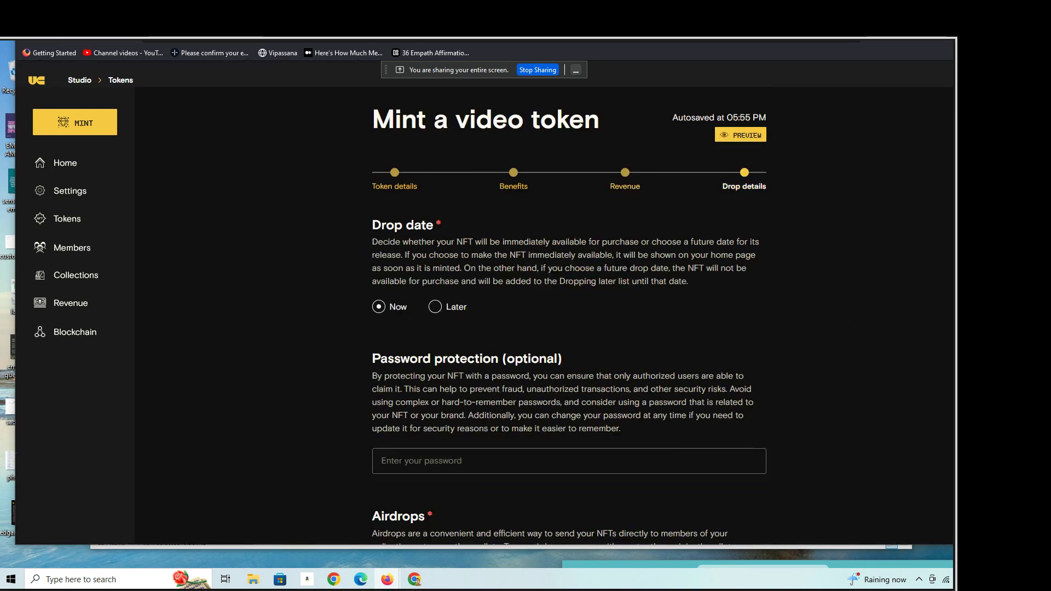
{"action": "scroll", "coordinate": [567, 329], "scroll_direction": "down", "scroll_amount": 2}
{"action": "scroll", "coordinate": [567, 329], "scroll_direction": "down", "scroll_amount": 3}
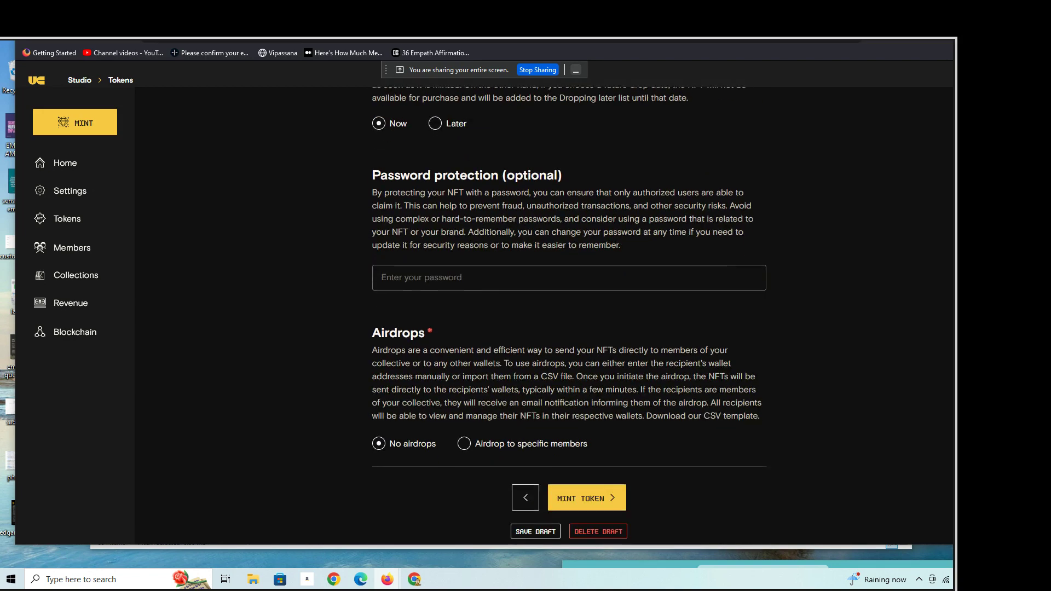
{"action": "scroll", "coordinate": [567, 328], "scroll_direction": "down", "scroll_amount": 2}
{"action": "scroll", "coordinate": [567, 329], "scroll_direction": "up", "scroll_amount": 3}
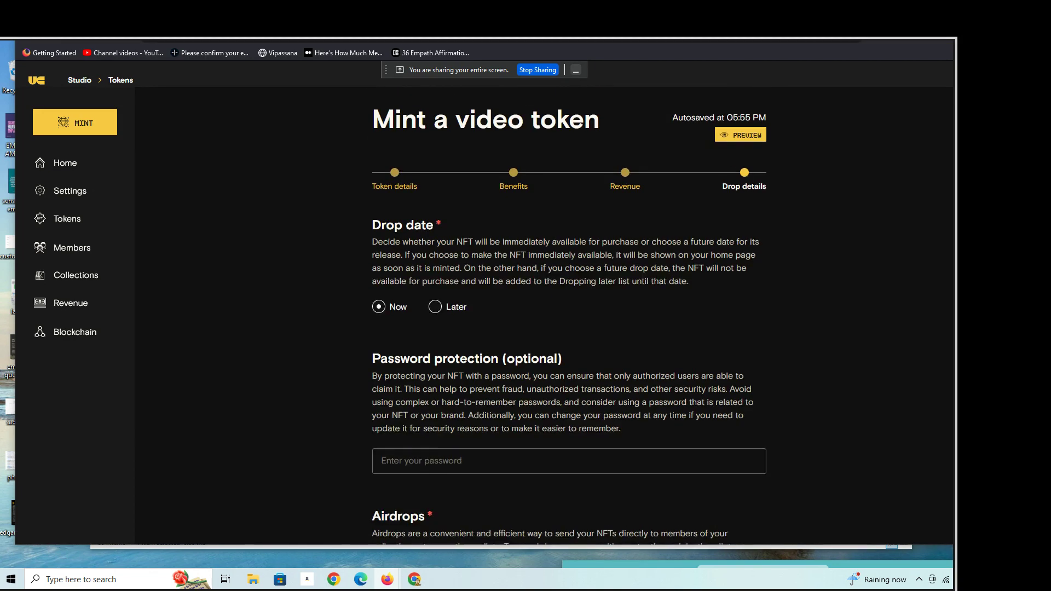
{"action": "scroll", "coordinate": [567, 328], "scroll_direction": "down", "scroll_amount": 3}
{"action": "scroll", "coordinate": [567, 329], "scroll_direction": "down", "scroll_amount": 1}
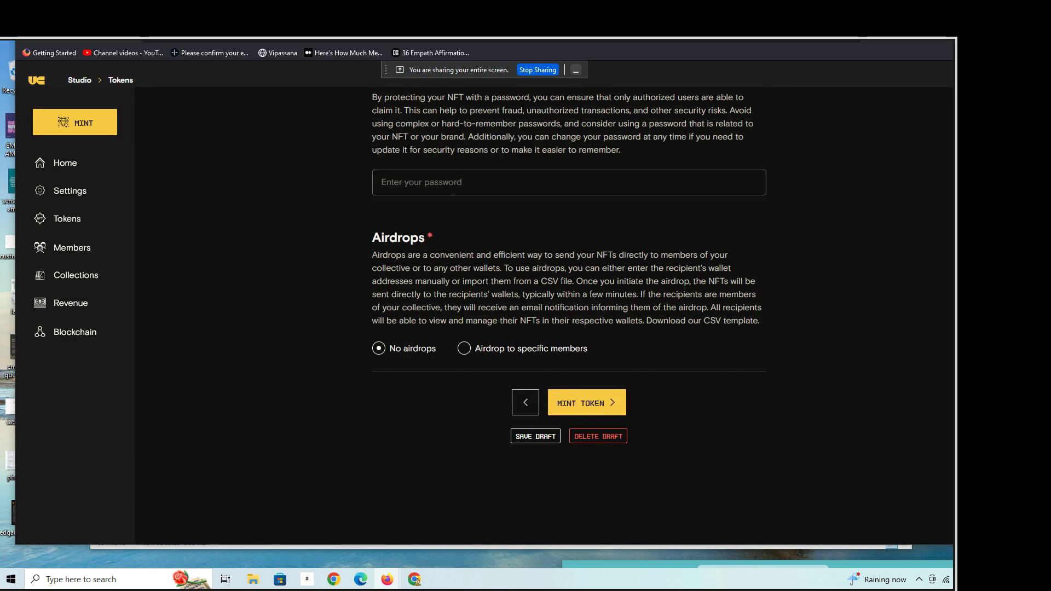
Step: Mint the video token with the drop set to Now and no airdrops
{"action": "left_click", "coordinate": [603, 404]}
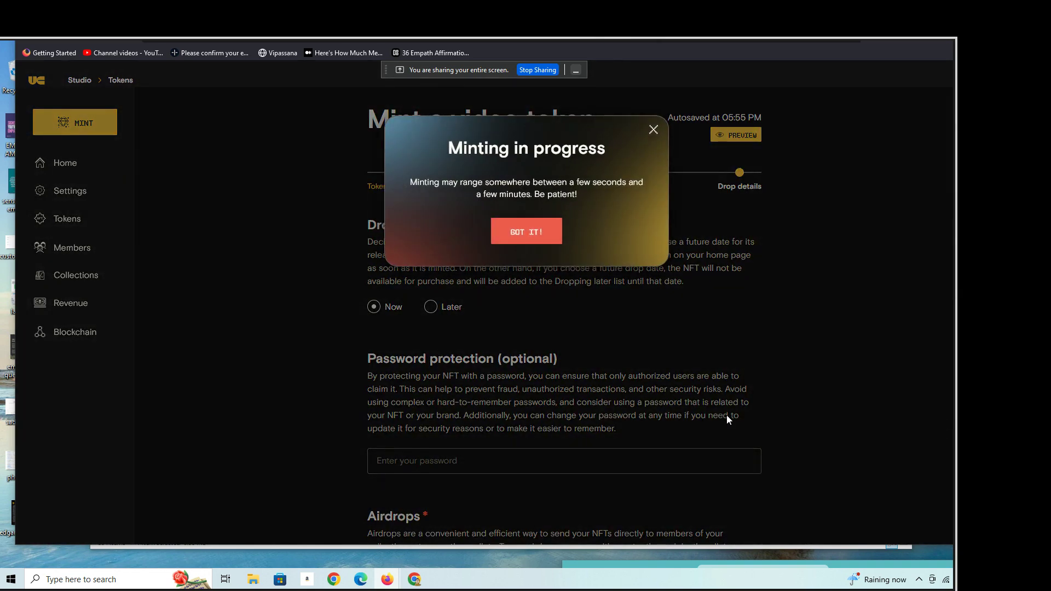
Step: Dismiss the Minting in progress notice to reveal the token listed as free
{"action": "left_click", "coordinate": [526, 232]}
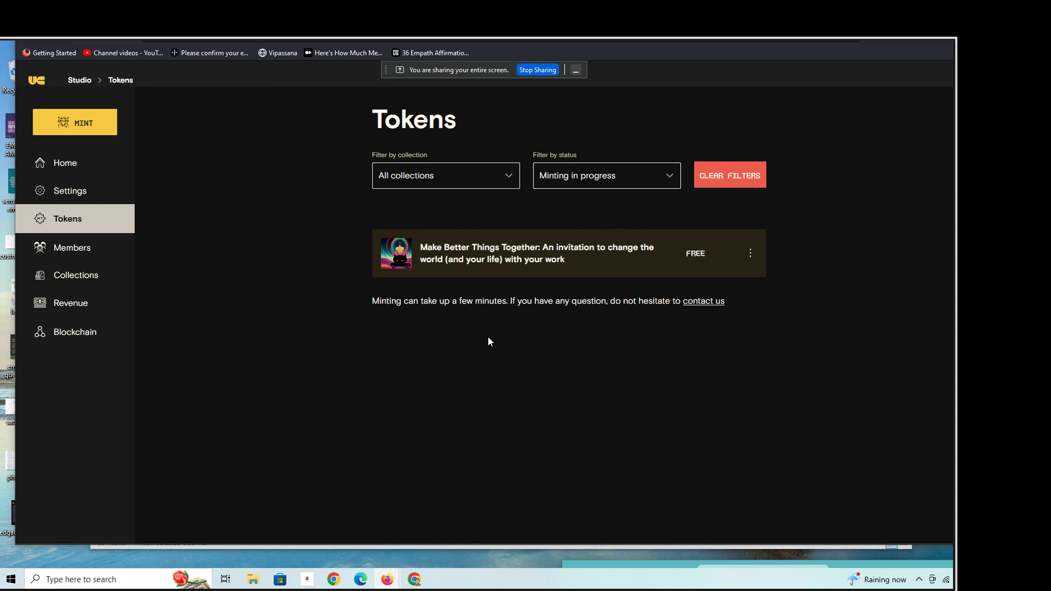
Step: Clear the token filters to list every token, including 'Make Better Things Together' in progress
{"action": "left_click", "coordinate": [81, 226]}
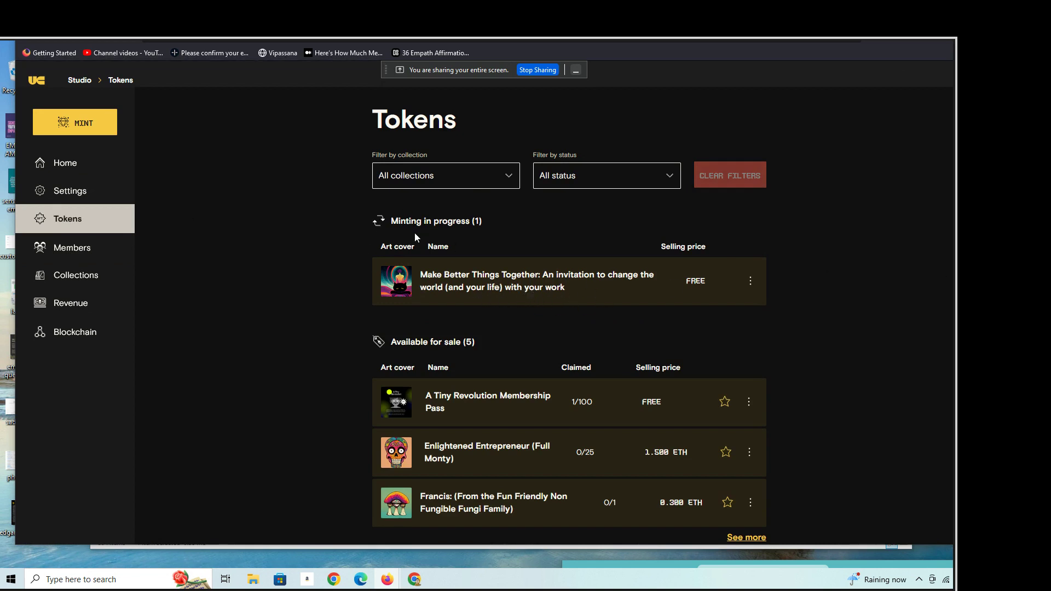
{"action": "scroll", "coordinate": [568, 329], "scroll_direction": "down", "scroll_amount": 5}
{"action": "scroll", "coordinate": [569, 328], "scroll_direction": "down", "scroll_amount": 5}
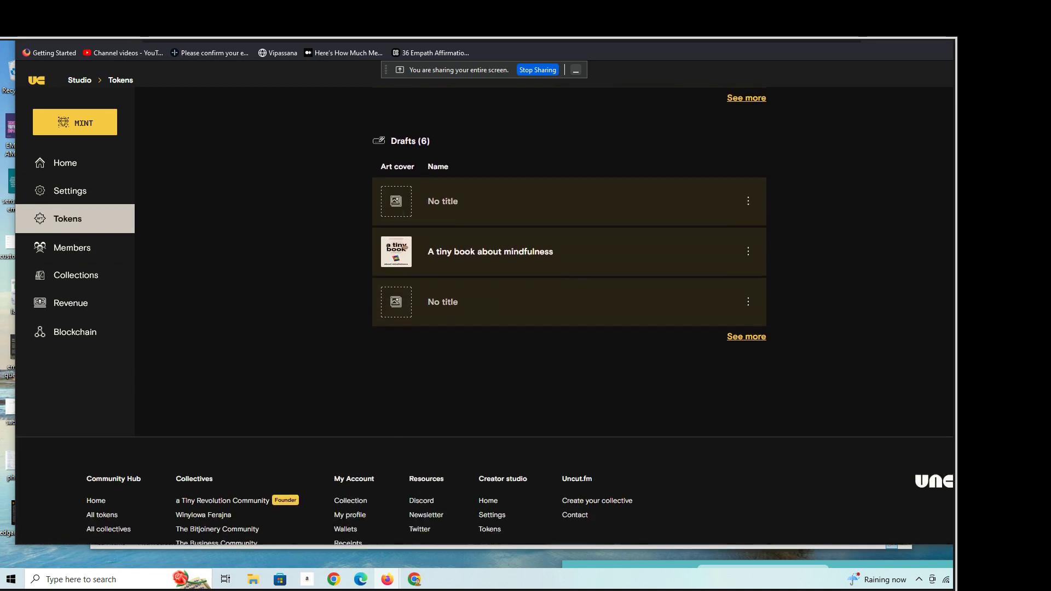
{"action": "scroll", "coordinate": [568, 329], "scroll_direction": "up", "scroll_amount": 10}
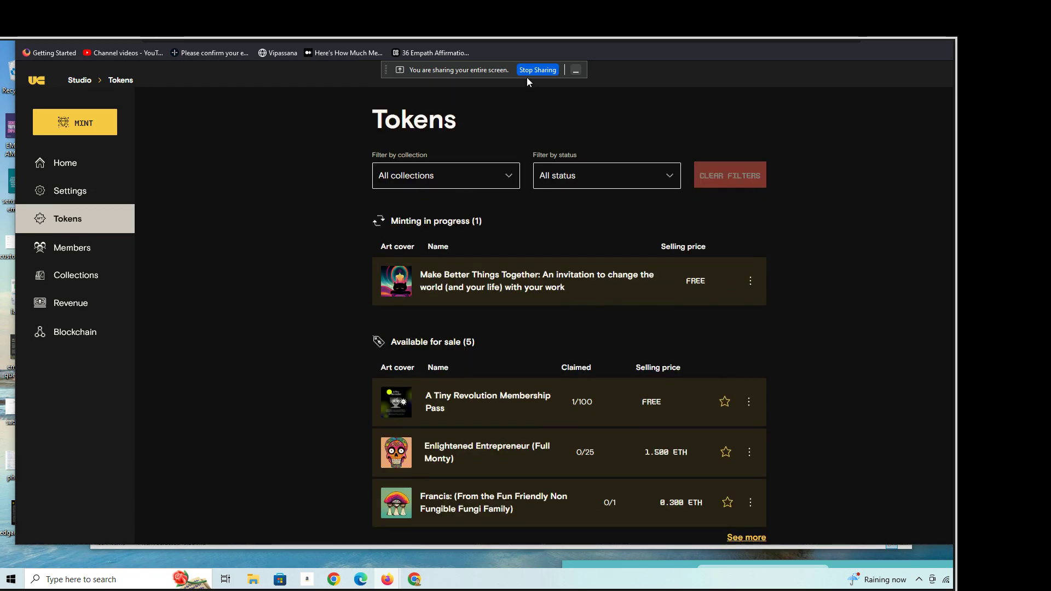